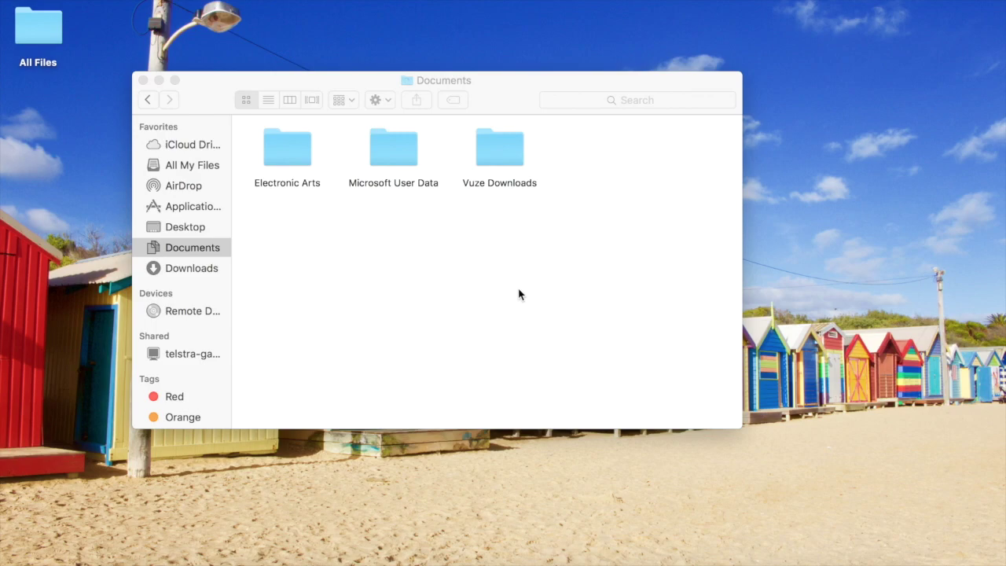
Open Electronic Arts, then The Sims 4, then its Mods folder.
double_click(279, 153)
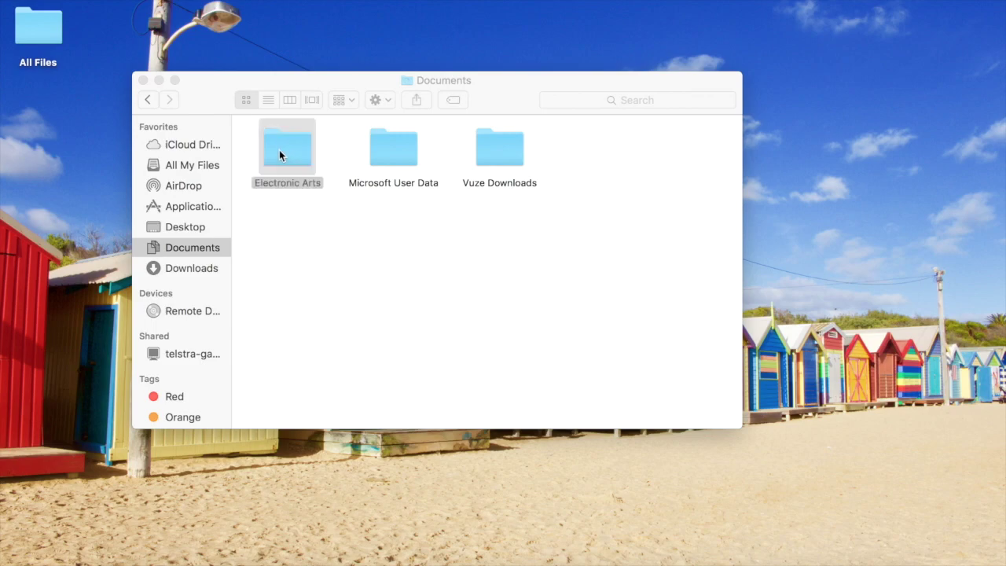
double_click(385, 156)
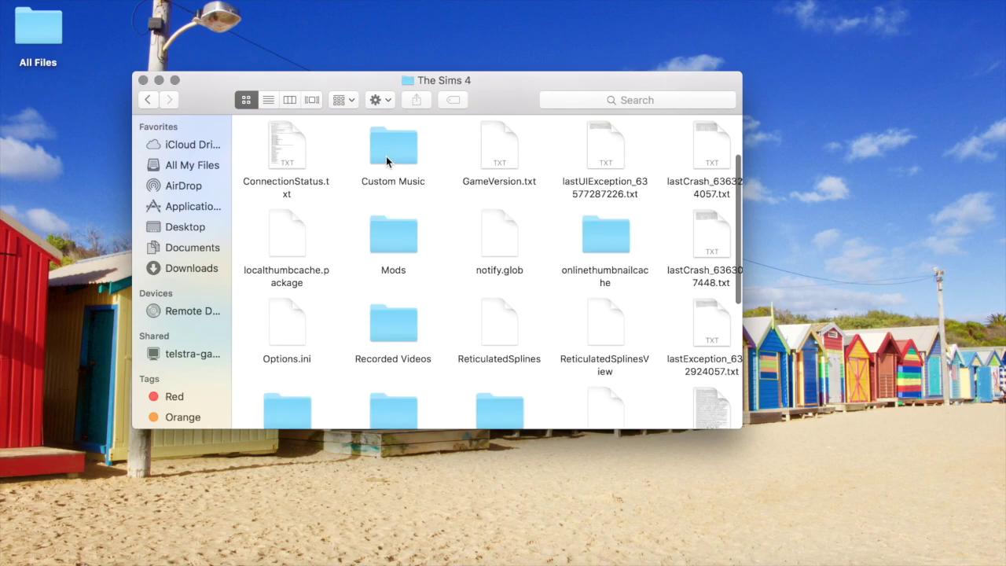
double_click(394, 248)
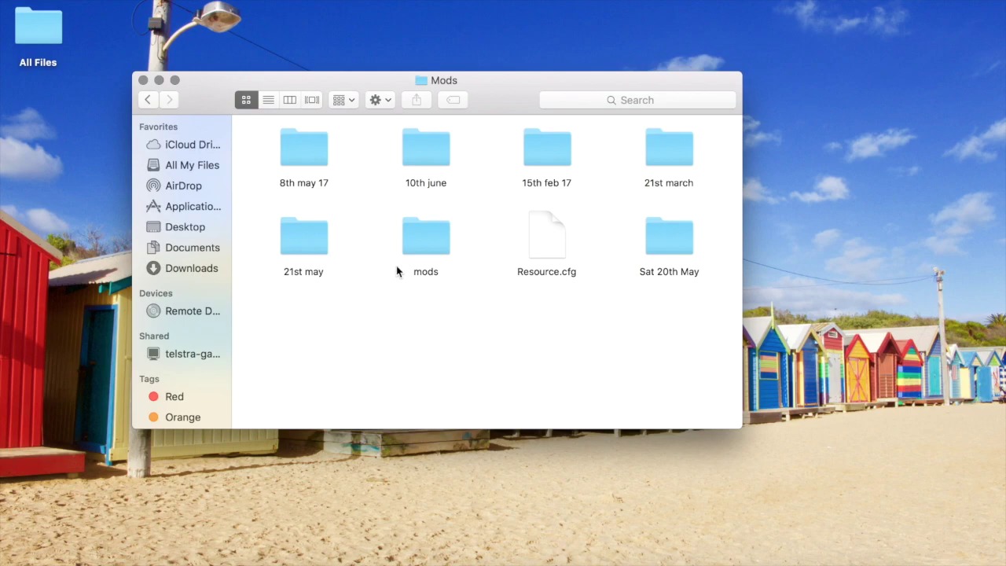
Open the inner mods folder, scroll through its .package files, and select them all.
double_click(403, 236)
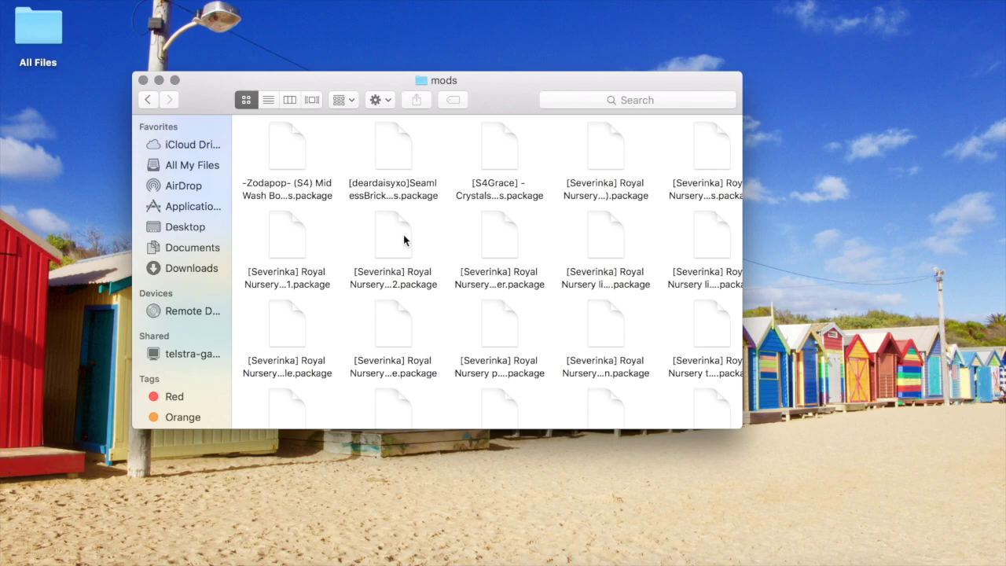
scroll(403, 234, "down", 20)
scroll(402, 230, "down", 20)
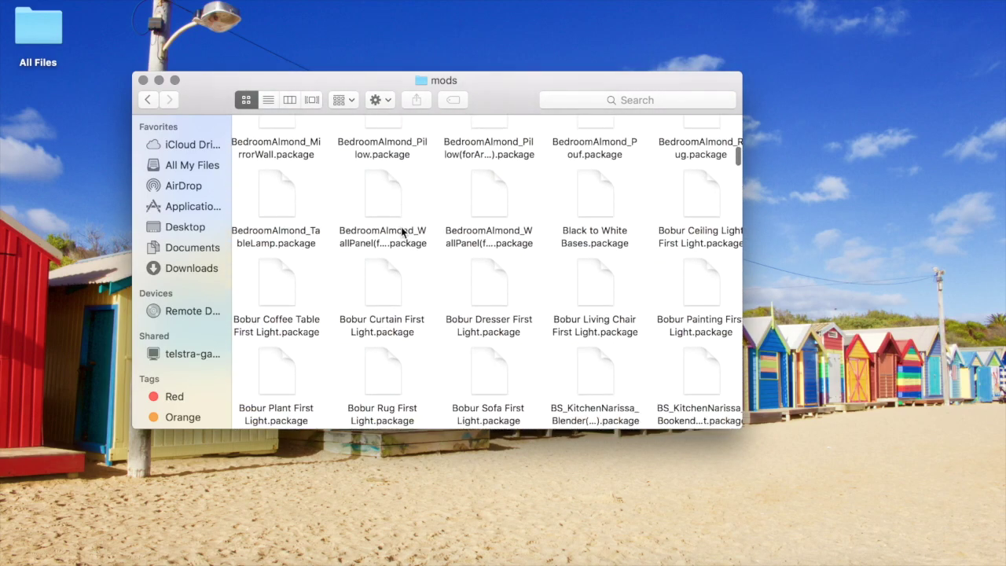
scroll(400, 230, "down", 5)
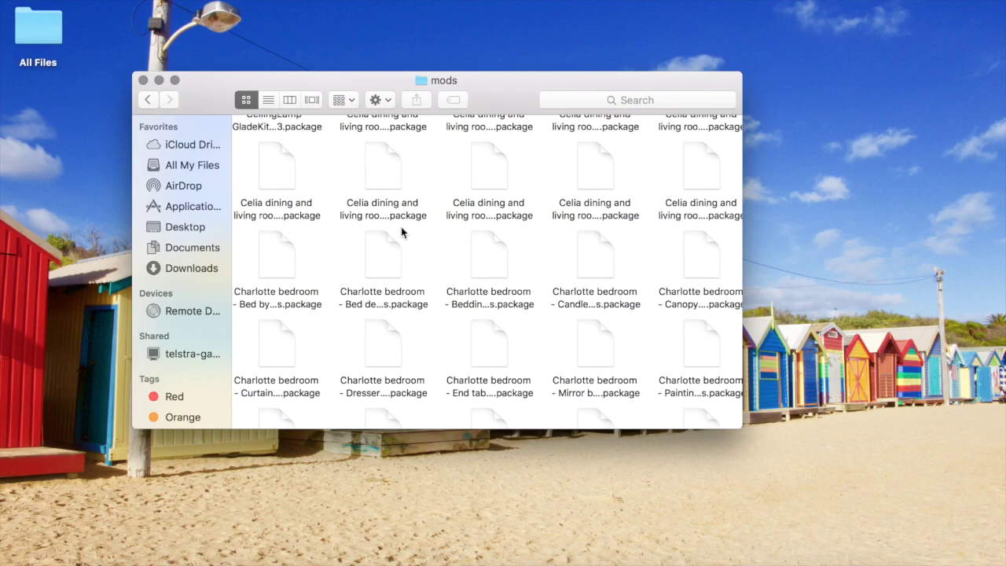
scroll(401, 230, "down", 10)
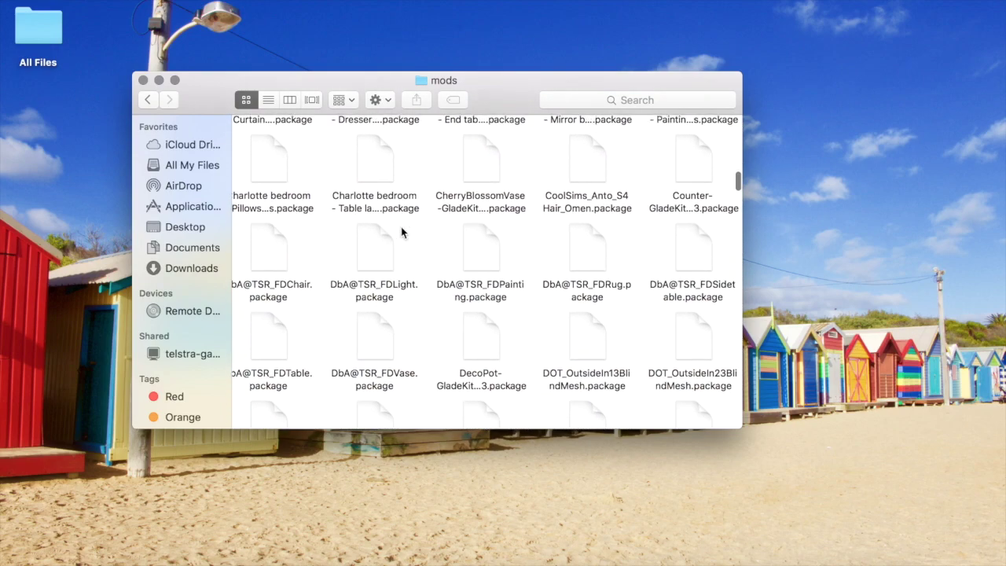
scroll(400, 227, "down", 10)
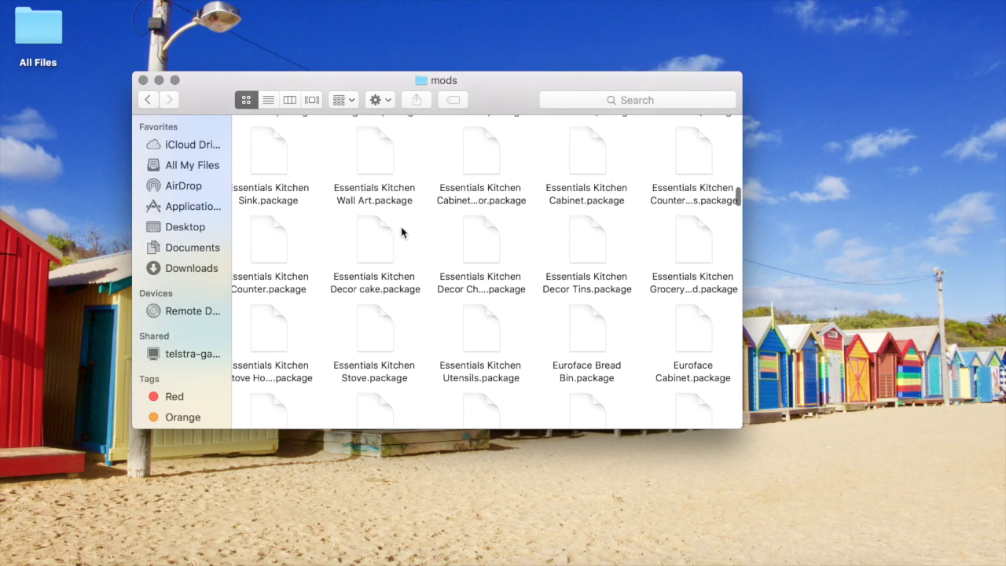
scroll(401, 230, "down", 10)
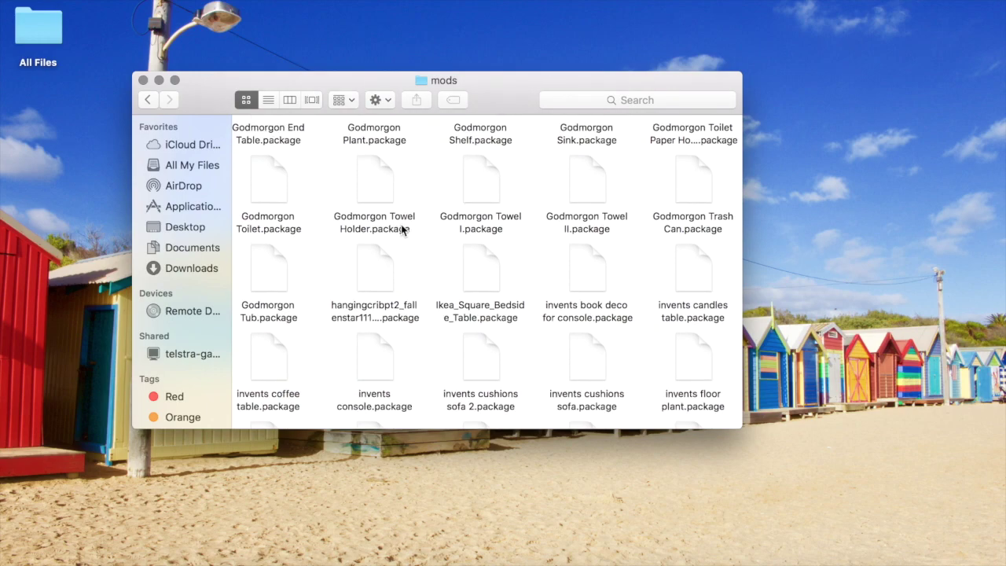
scroll(402, 229, "down", 10)
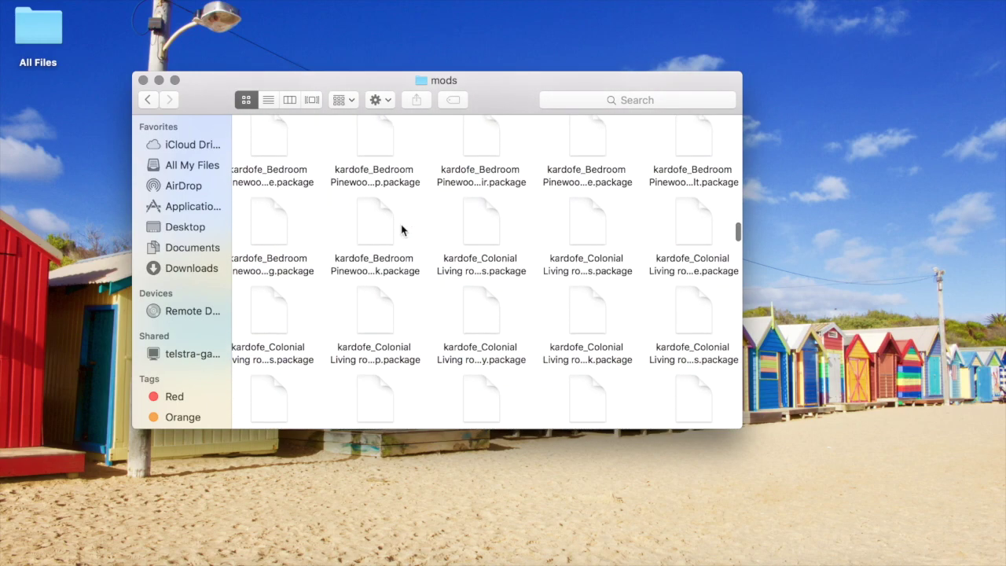
scroll(401, 229, "down", 3)
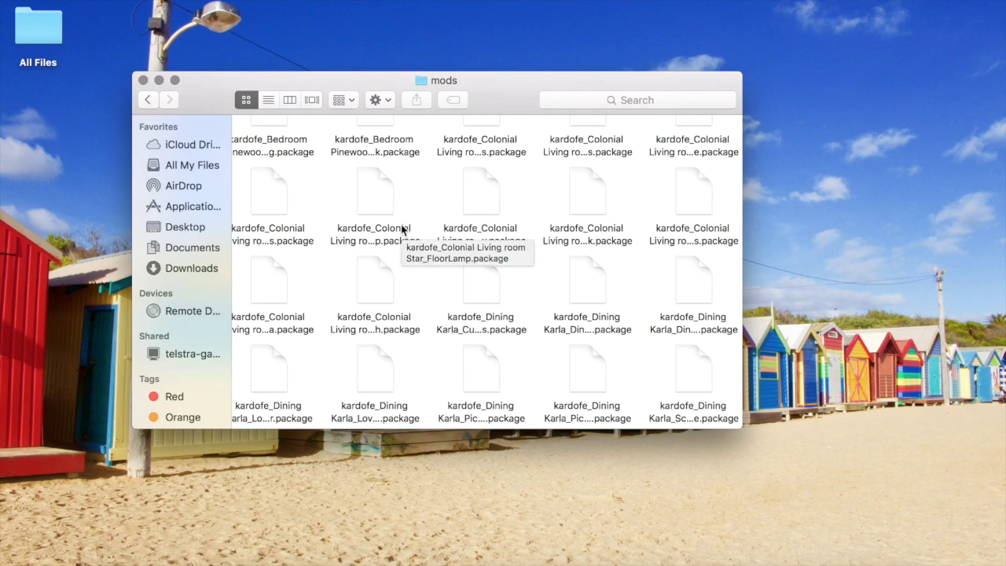
scroll(342, 268, "down", 6)
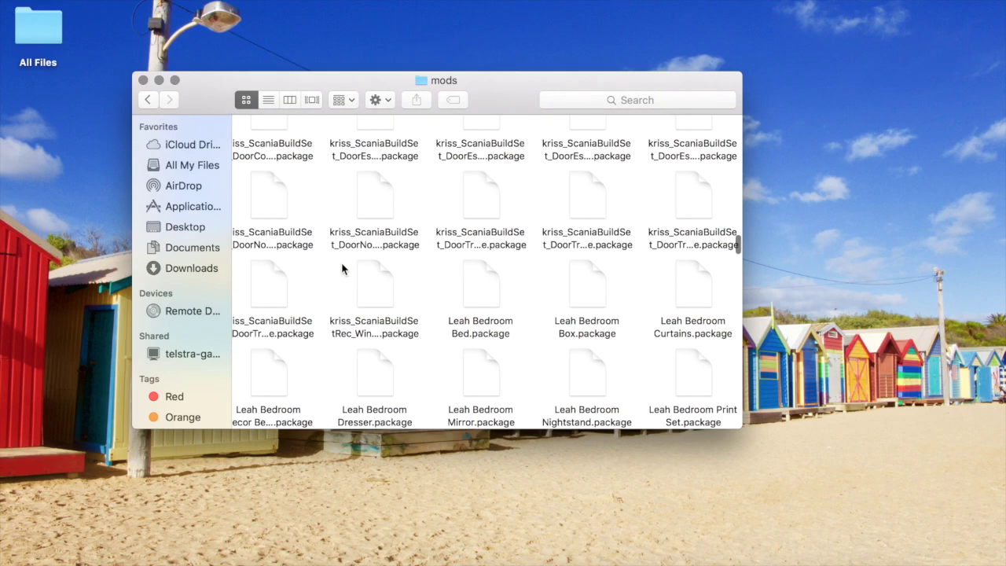
scroll(343, 270, "down", 3)
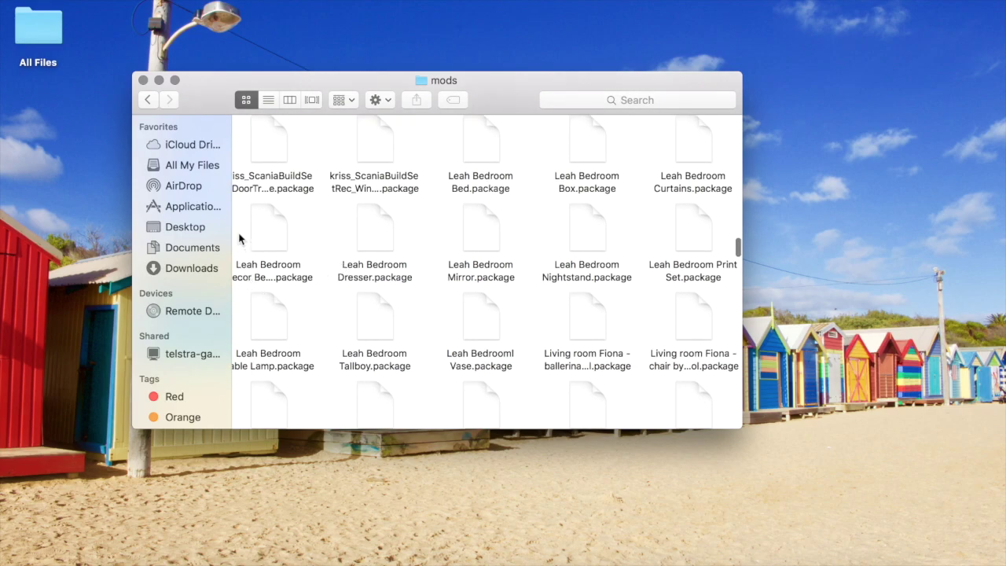
scroll(239, 238, "up", 15)
key("super+a")
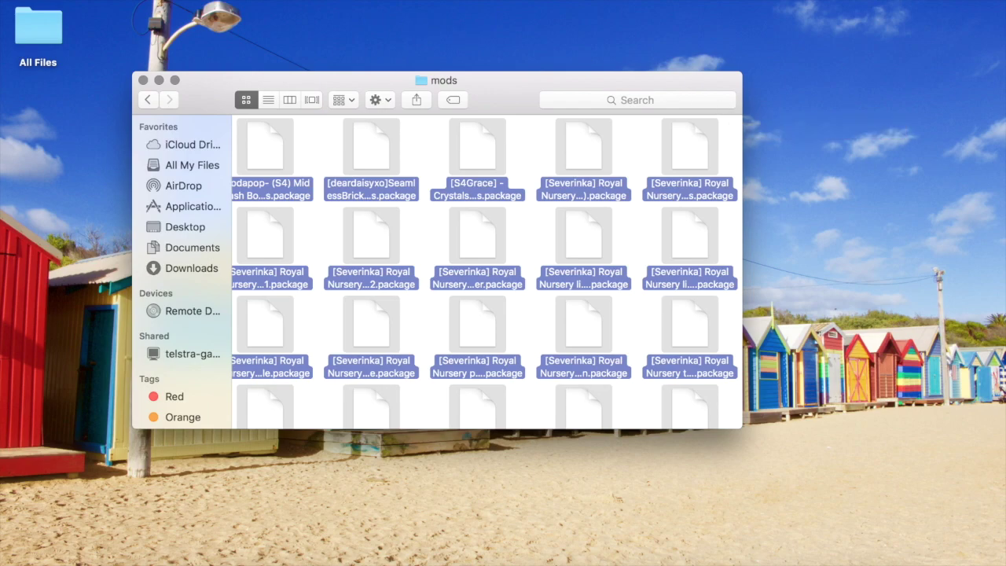
Create a new untitled folder and drag it onto the desktop.
left_click(95, 1)
left_click(118, 21)
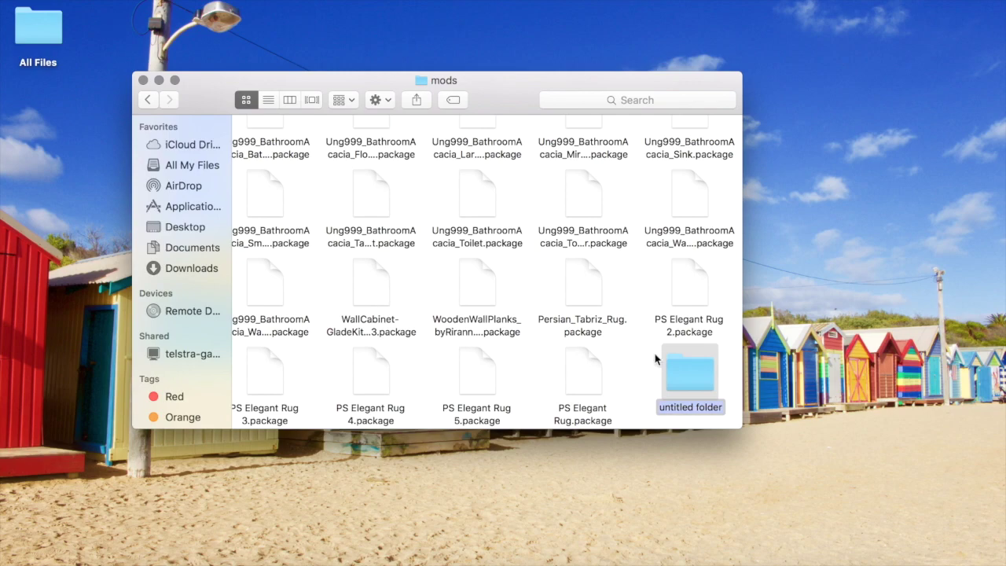
left_click_drag(664, 363, 941, 36)
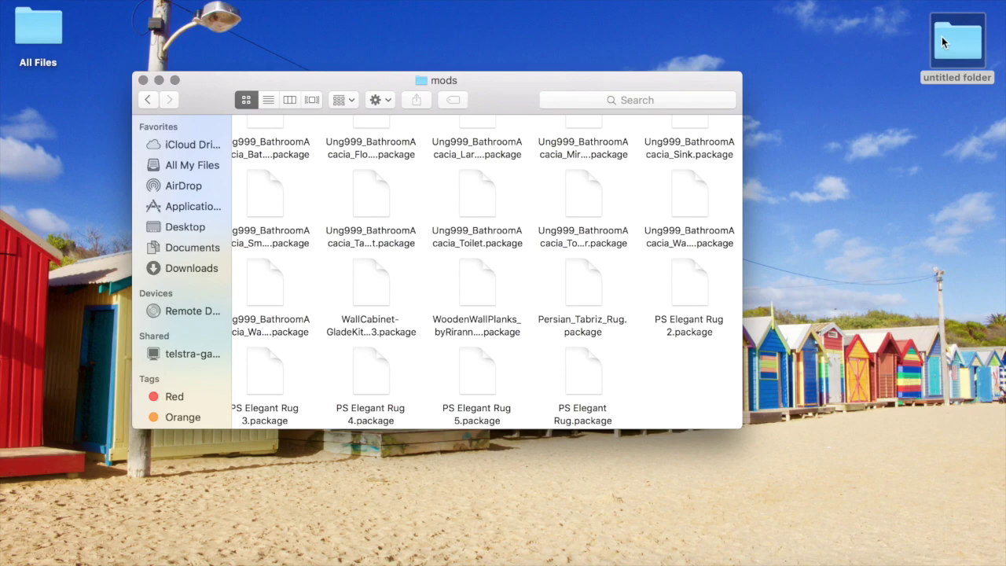
Rename the untitled desktop folder to 'mods'.
left_click(941, 36)
right_click(954, 34)
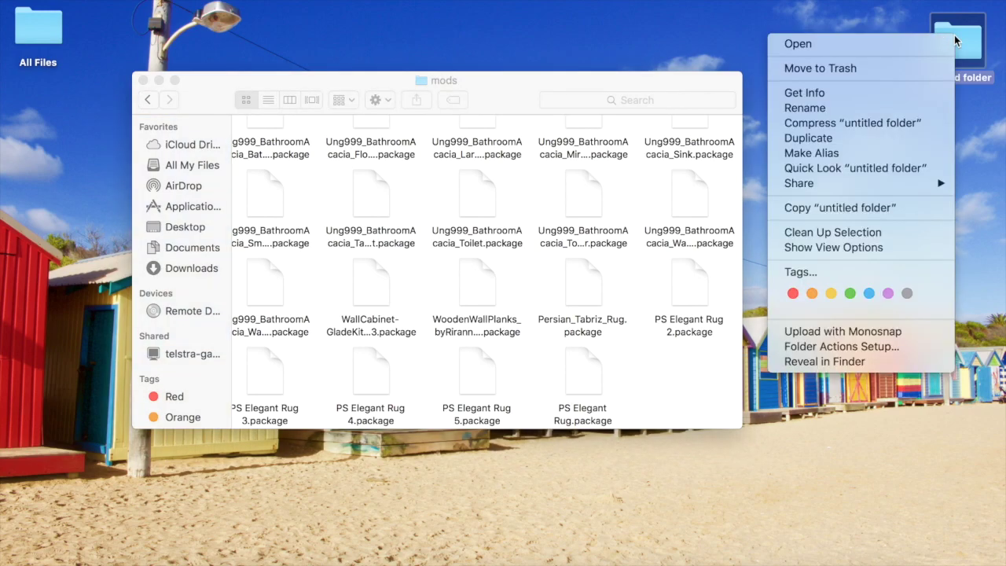
left_click(842, 109)
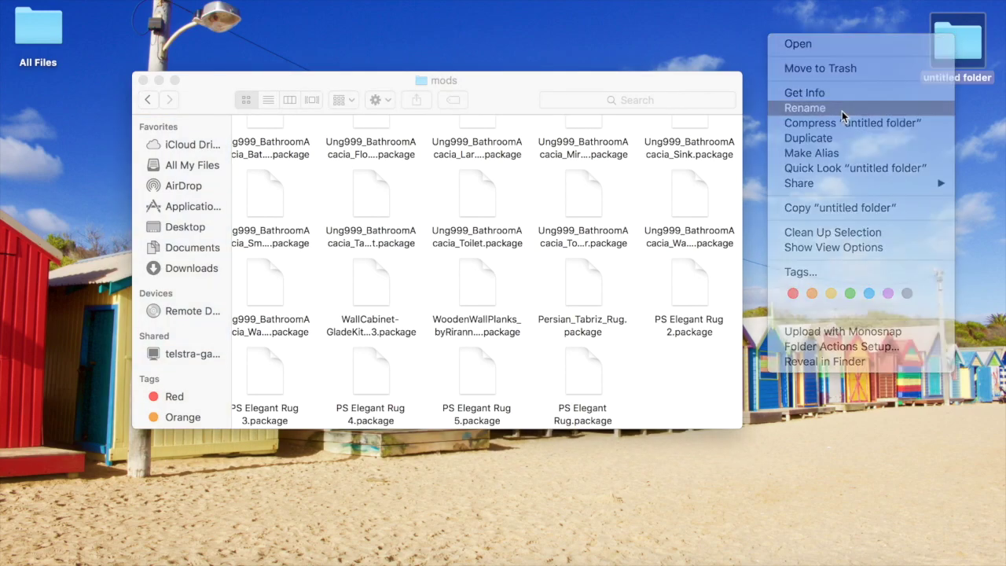
type("mods")
key("Return")
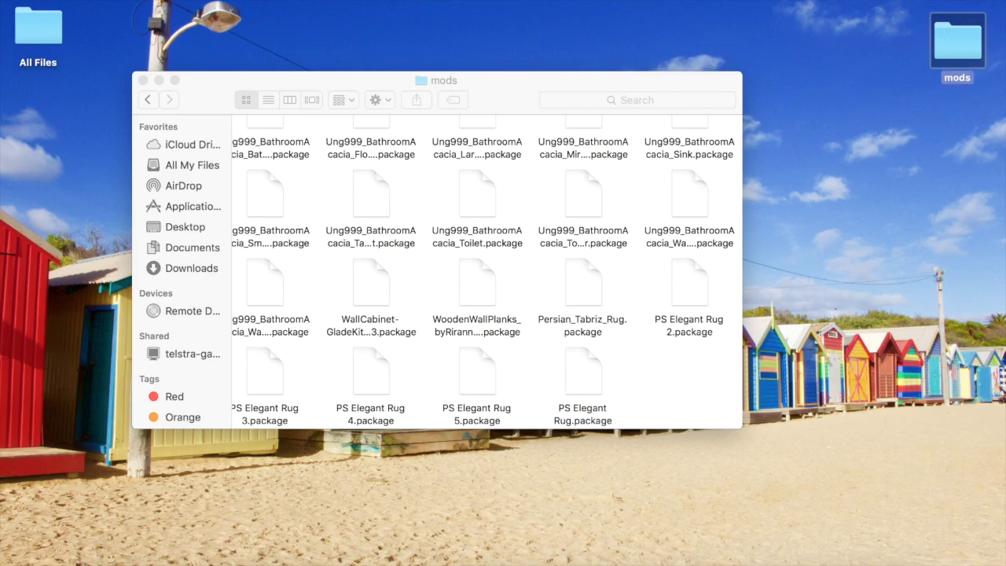
scroll(563, 235, "up", 15)
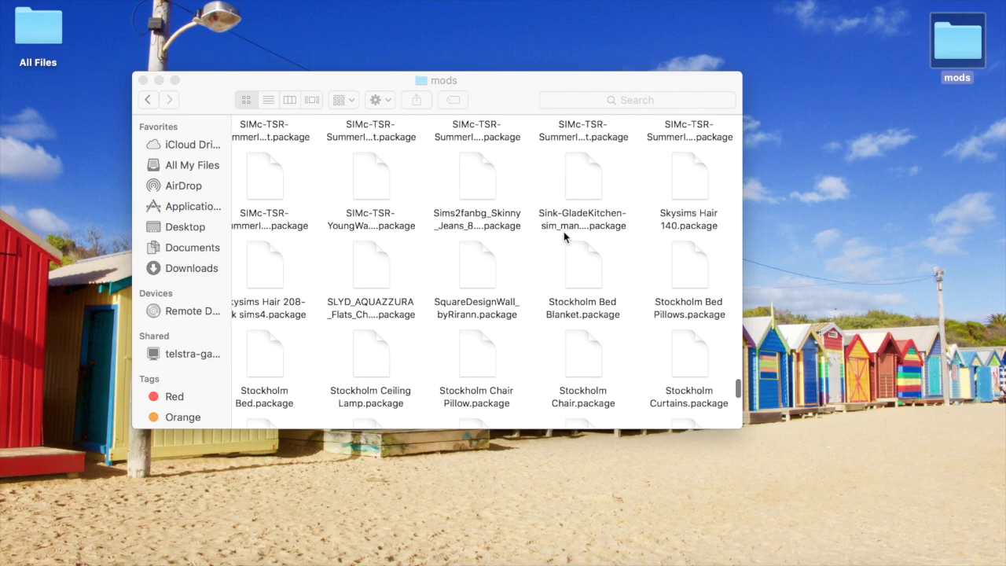
Marquee-select the first half of the mod files and drag all 335 into the desktop mods folder.
scroll(563, 236, "up", 15)
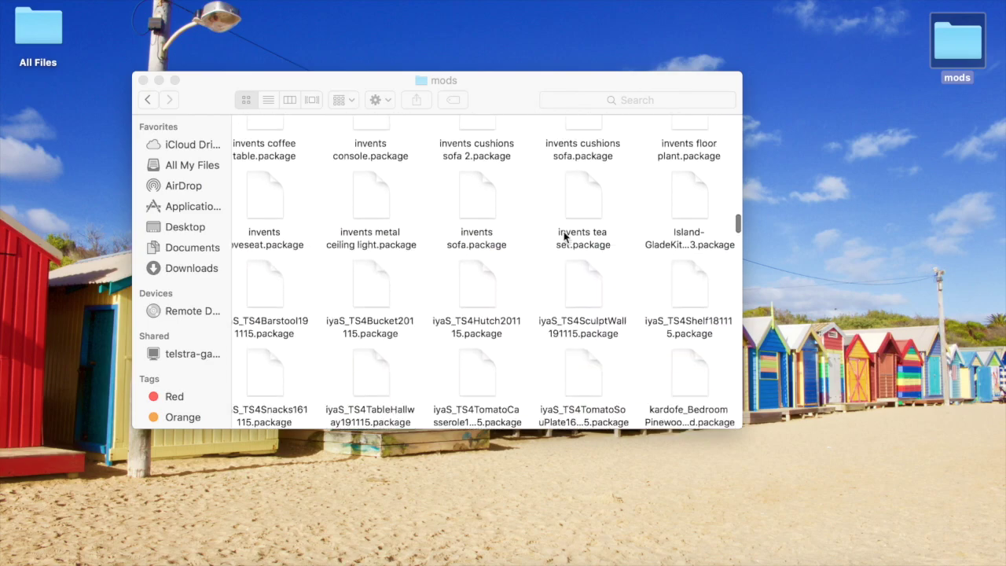
scroll(563, 231, "down", 5)
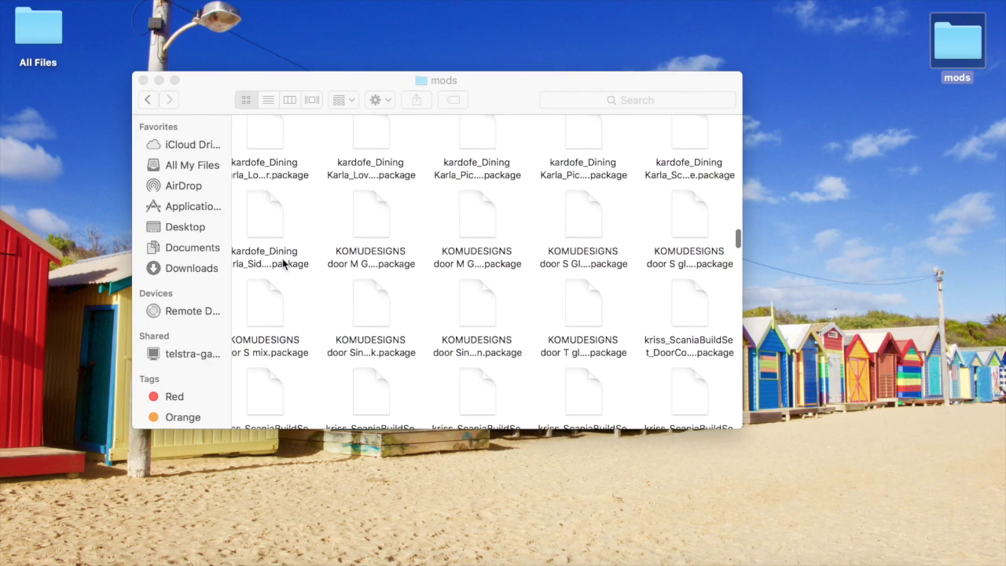
left_click_drag(241, 231, 736, 76)
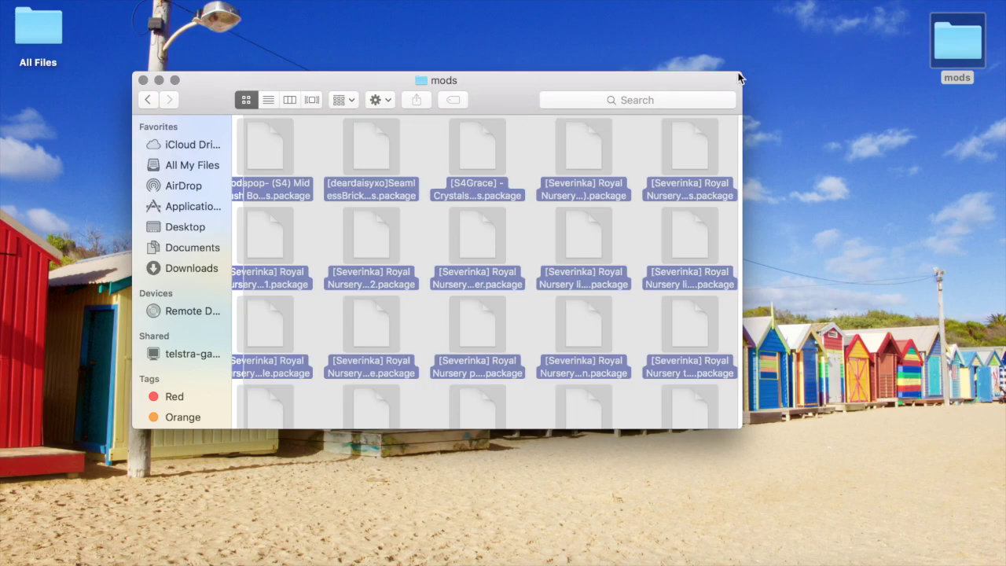
left_click_drag(656, 245, 952, 35)
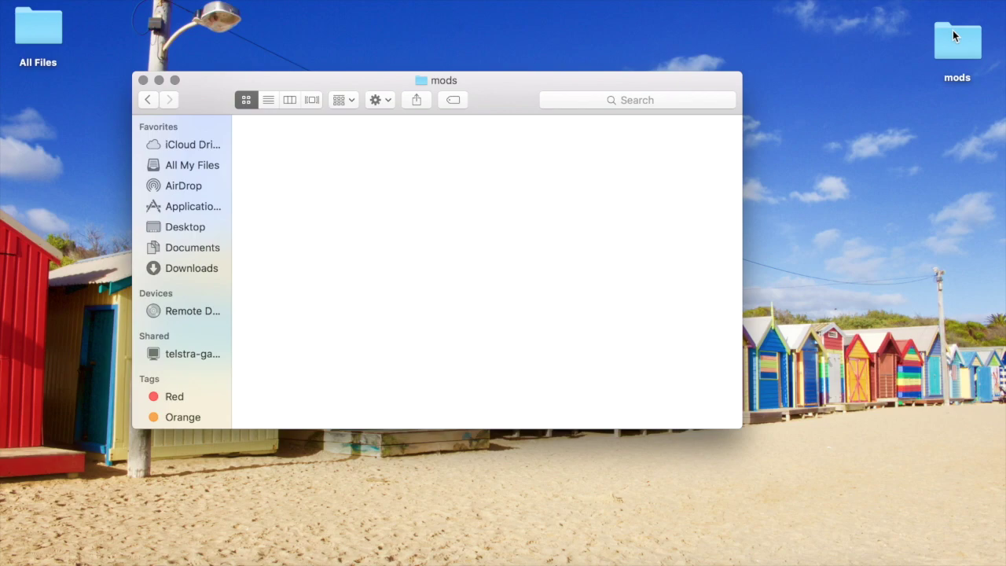
scroll(617, 202, "down", 3)
scroll(618, 201, "down", 10)
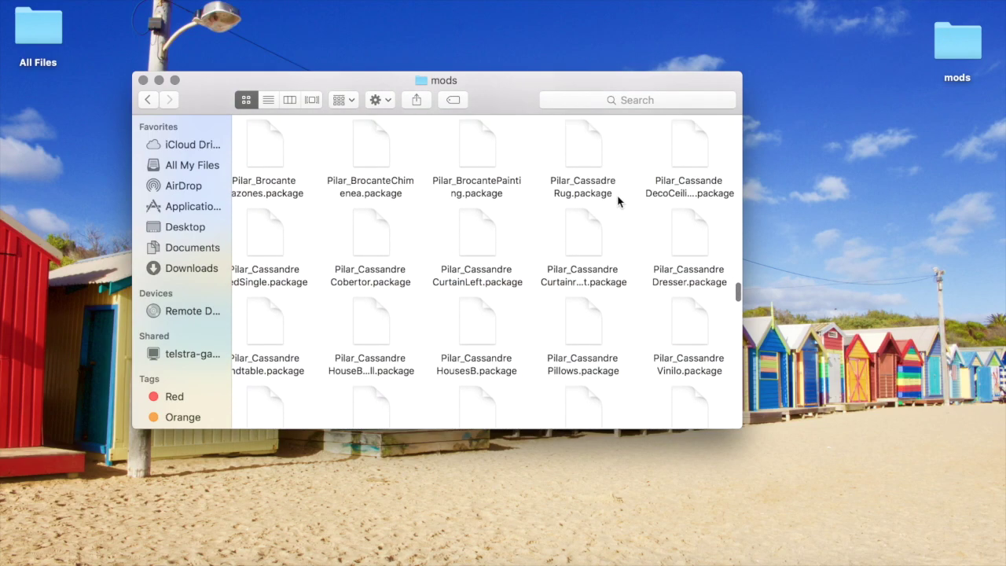
scroll(618, 202, "down", 10)
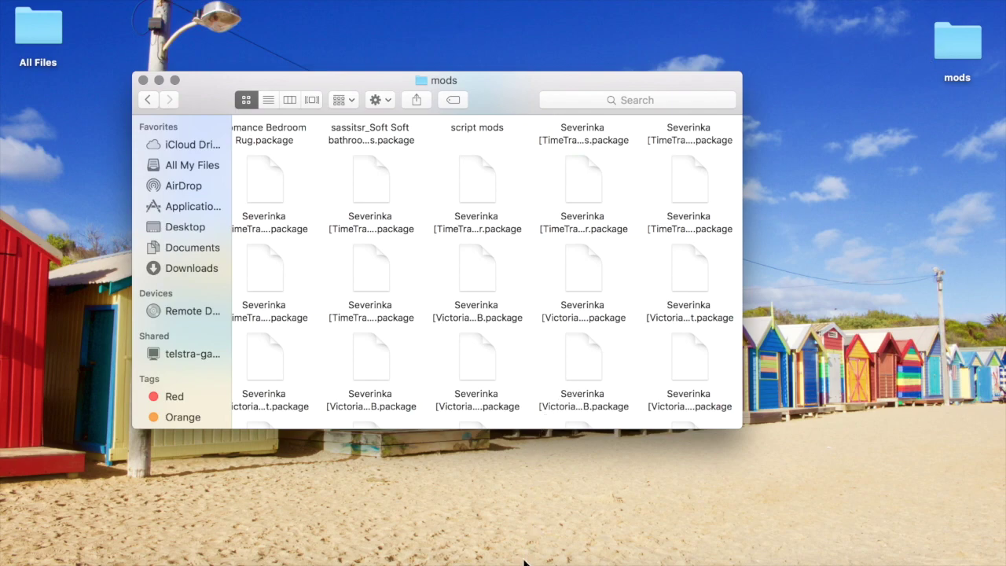
mouse_move(520, 561)
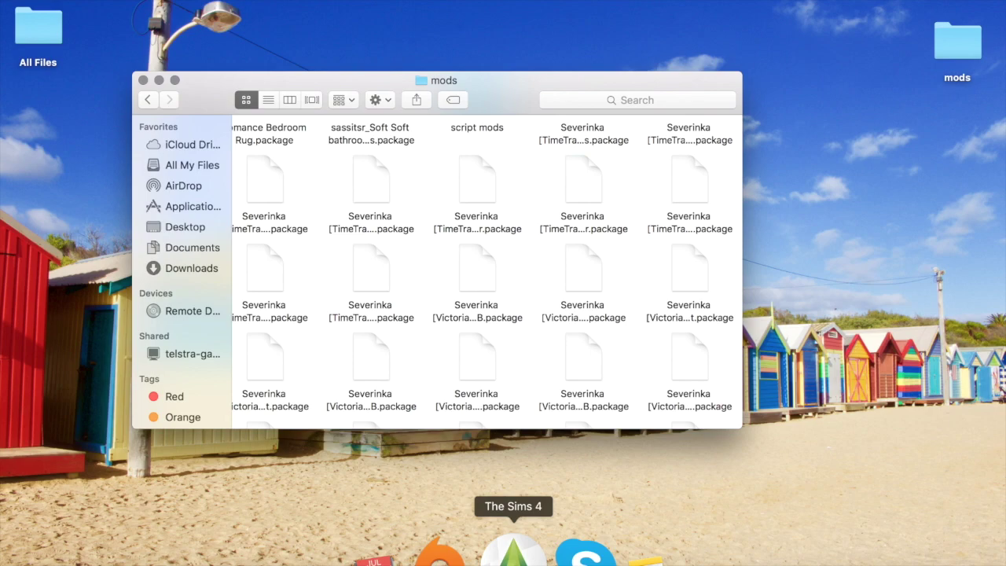
left_click_drag(861, 19, 874, 120)
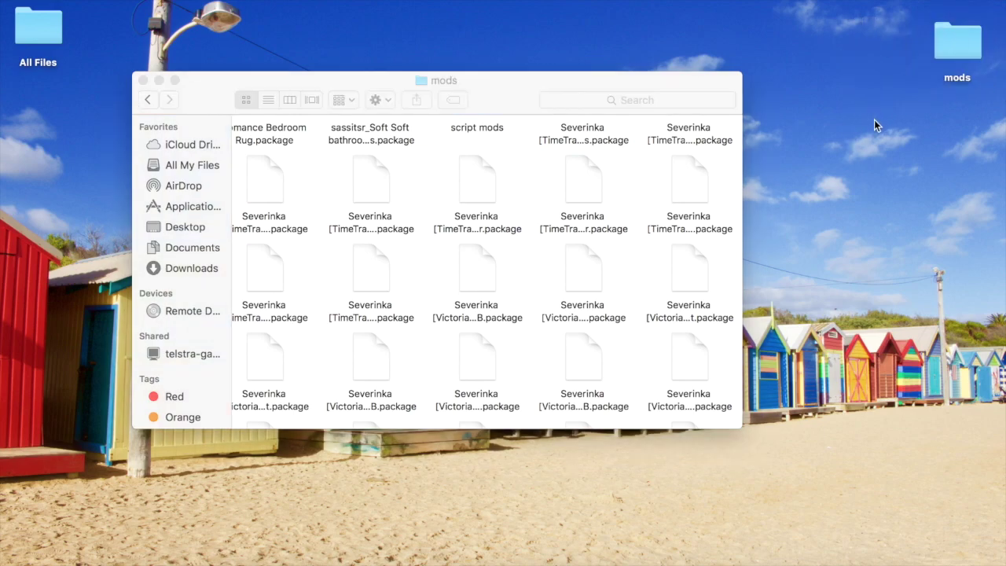
left_click(491, 86)
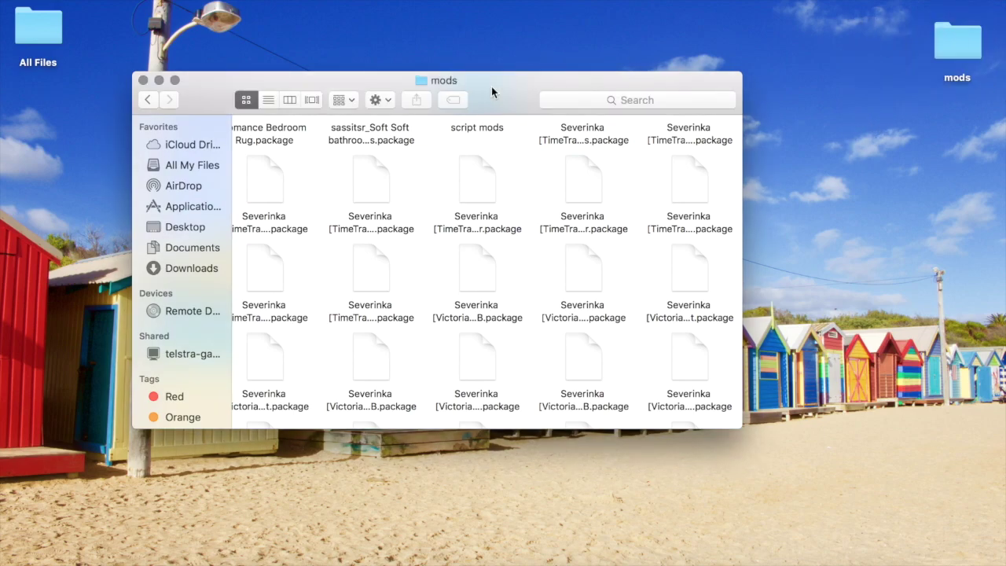
scroll(480, 203, "up", 15)
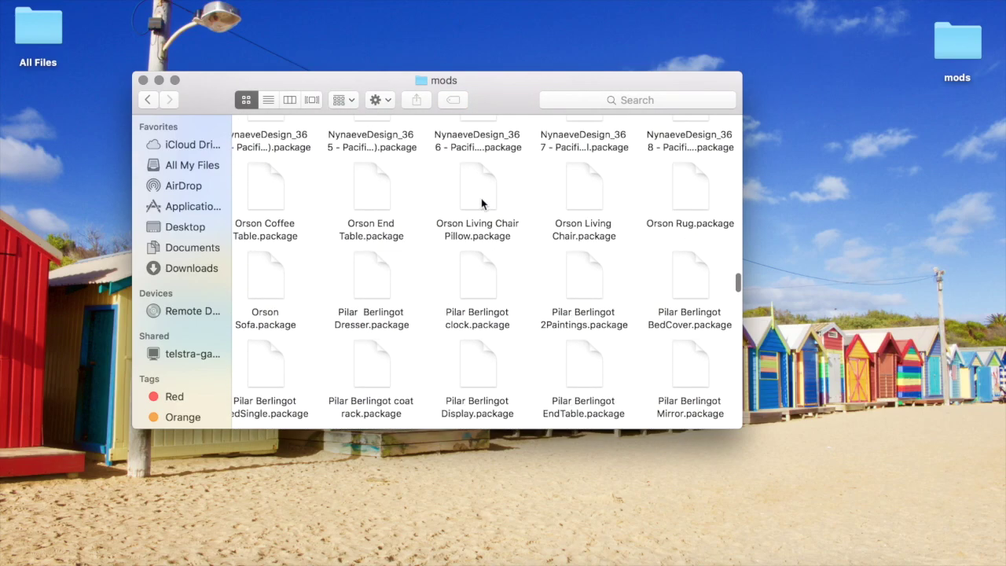
scroll(481, 202, "down", 5)
scroll(480, 203, "down", 20)
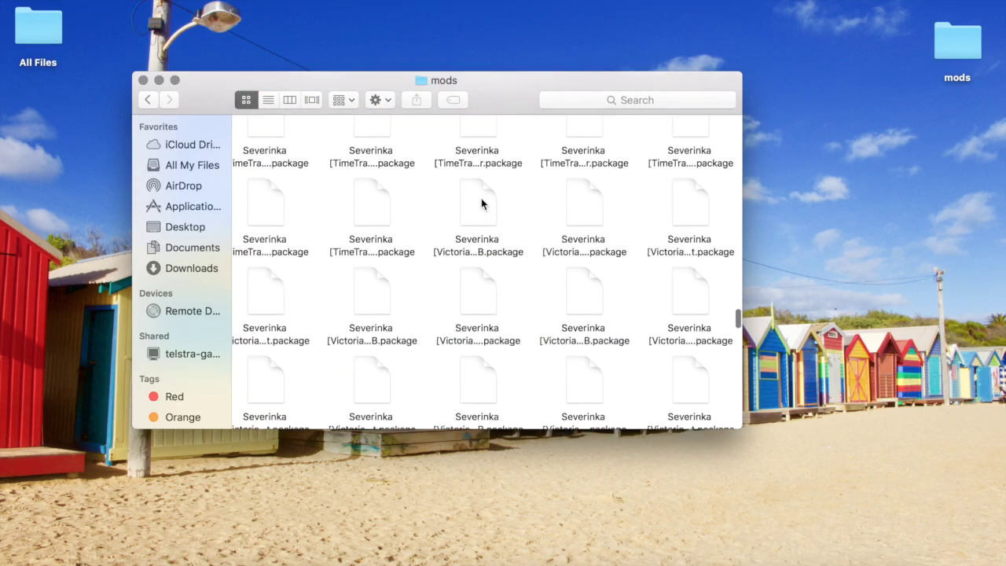
scroll(481, 203, "down", 2)
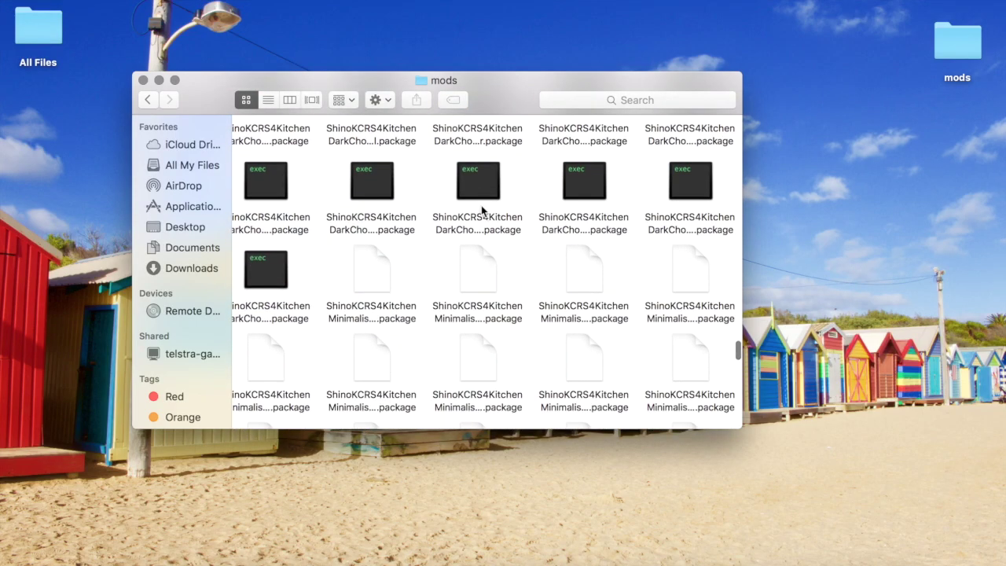
left_click(414, 23)
Create a new folder on the desktop named 'good mods'.
left_click(98, 0)
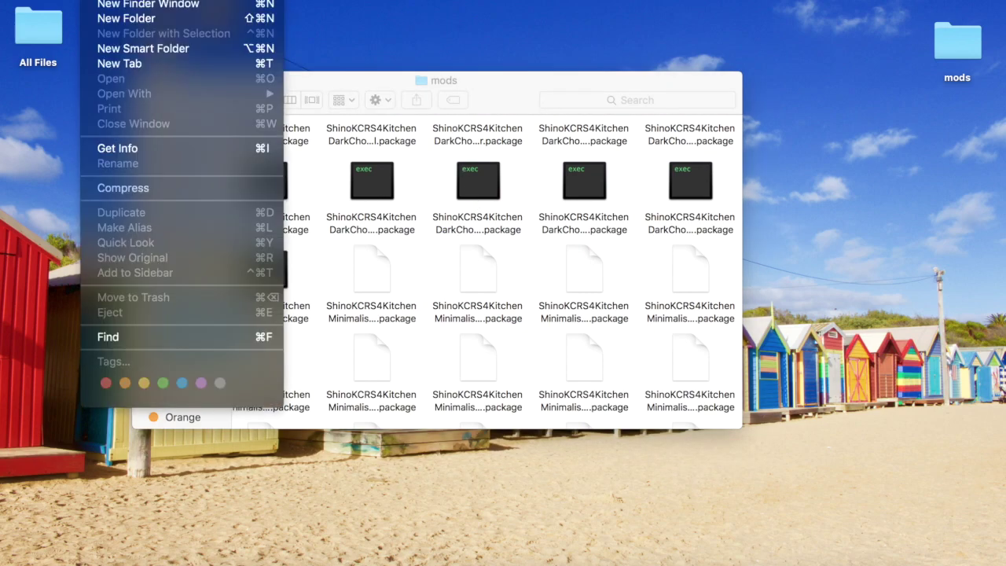
left_click(110, 21)
type("good mods")
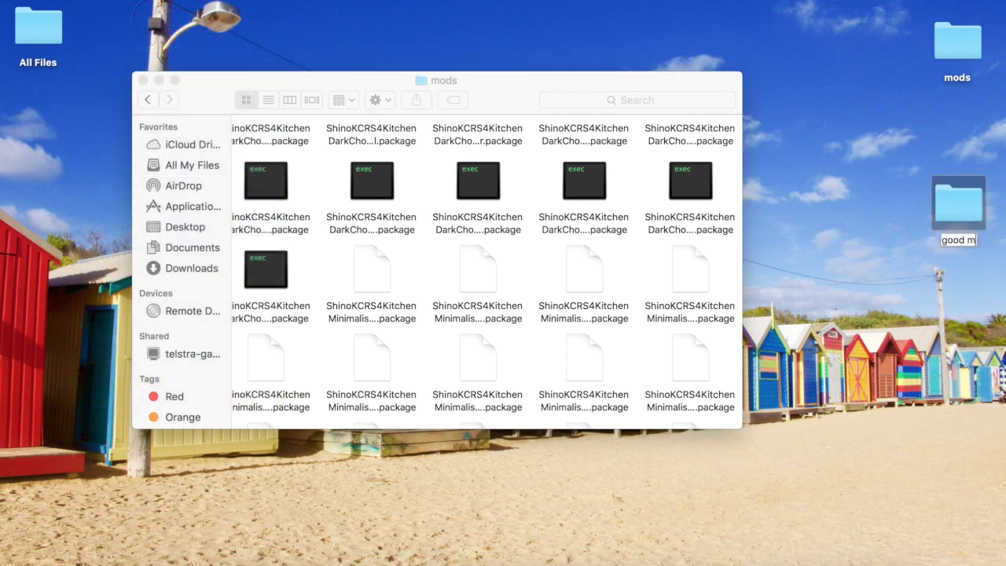
key("Return")
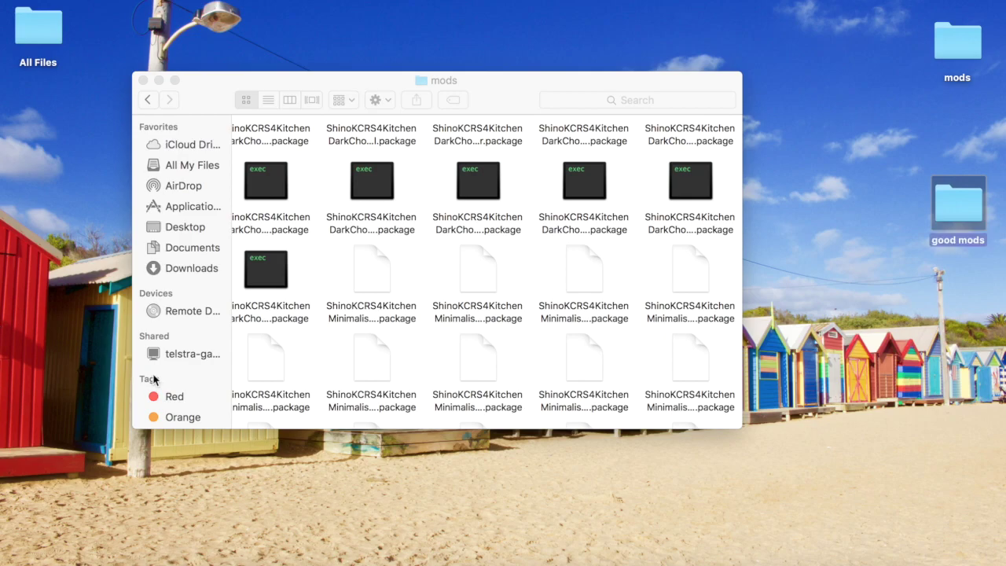
Select the remaining files in the inner mods folder and drag them into good mods.
scroll(523, 269, "down", 15)
scroll(524, 267, "up", 10)
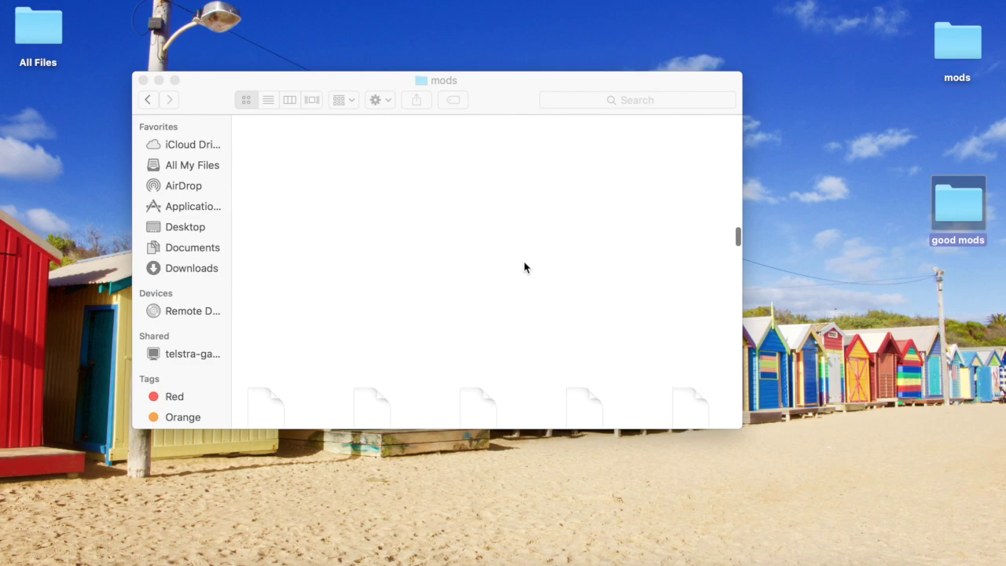
left_click_drag(273, 280, 742, 114)
scroll(578, 293, "down", 10)
key("super+a")
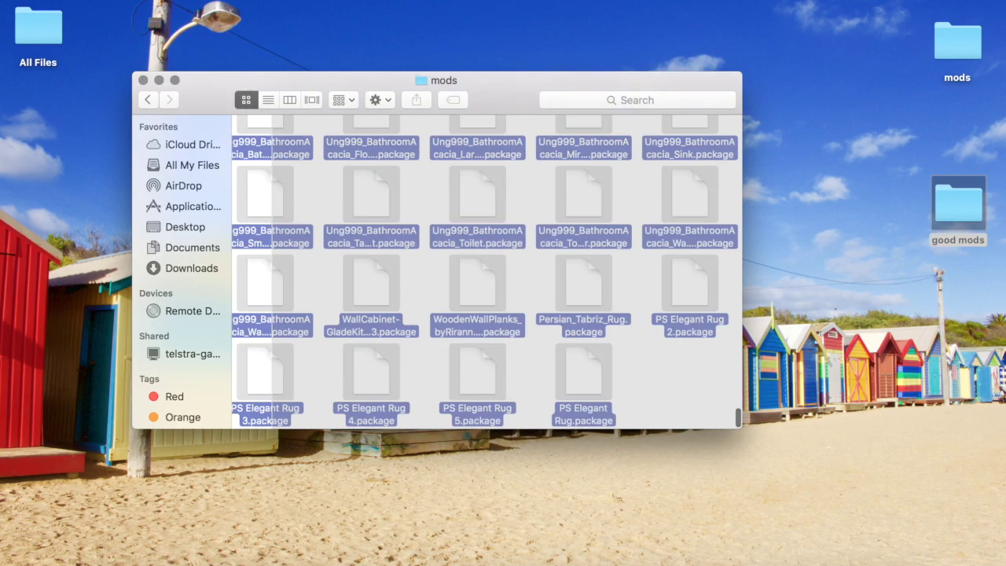
left_click_drag(583, 298, 965, 208)
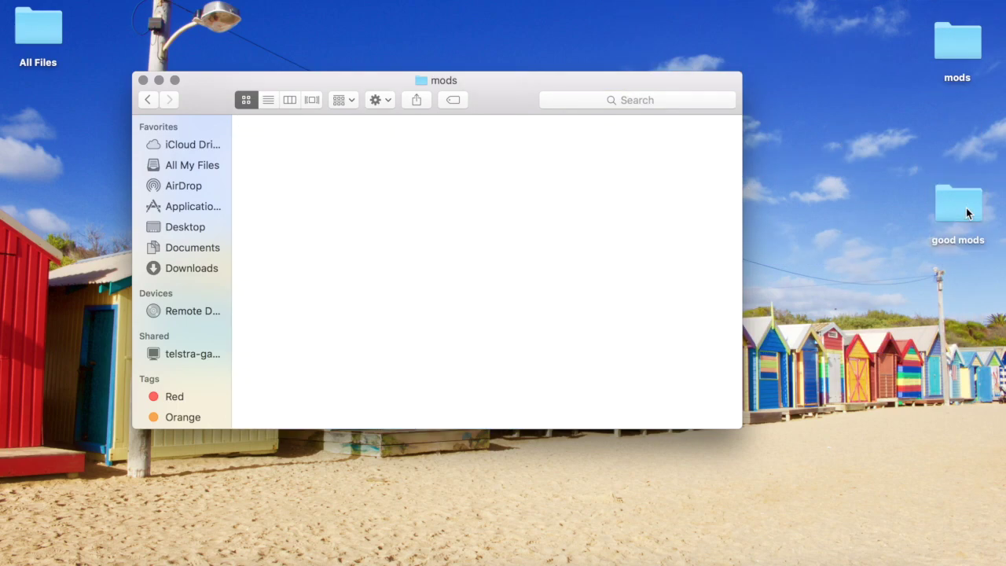
Open desktop mods and drag its files, up through the DOT_OutsideIn meshes, into the emptied mods folder.
double_click(964, 44)
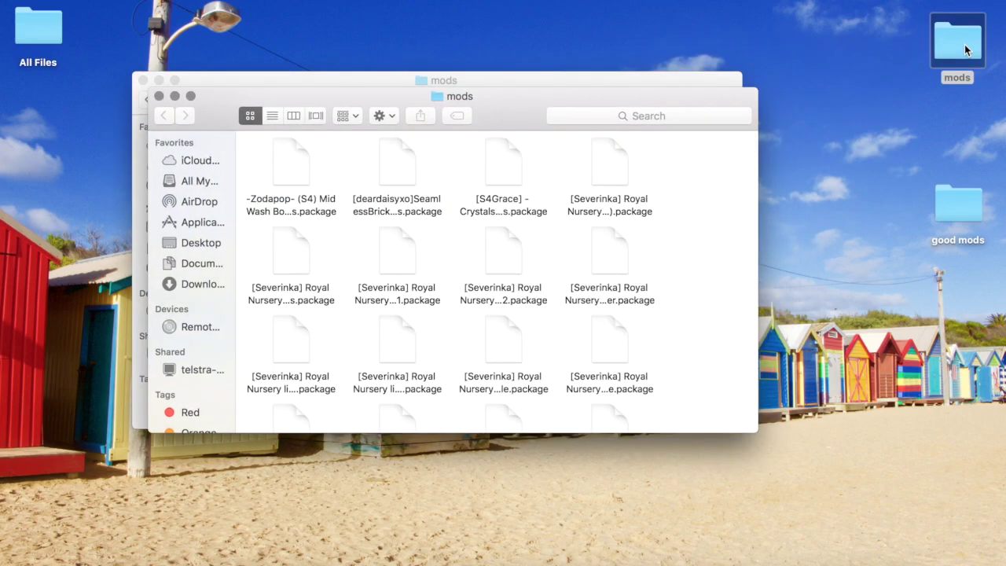
left_click_drag(481, 118, 631, 39)
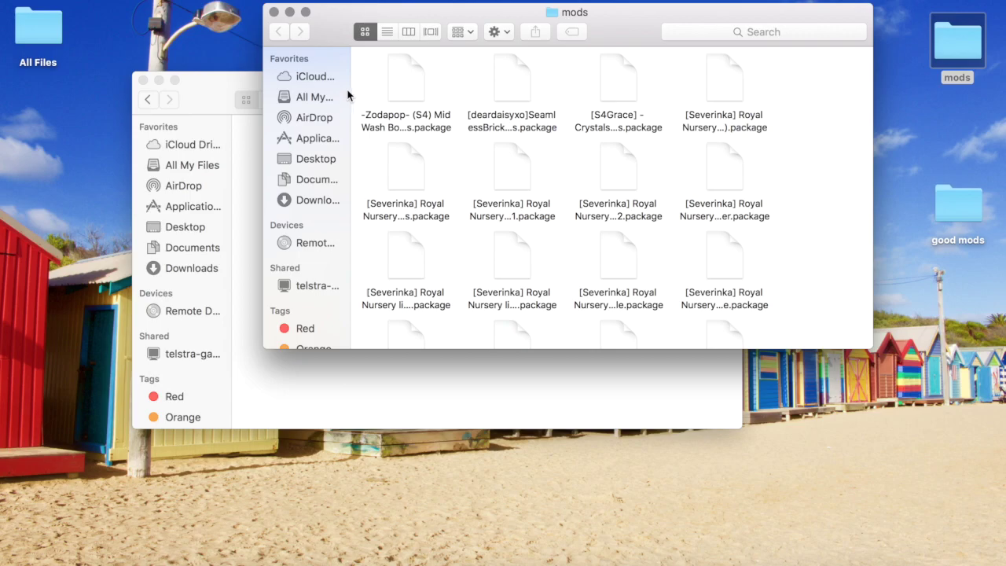
left_click_drag(365, 84, 828, 351)
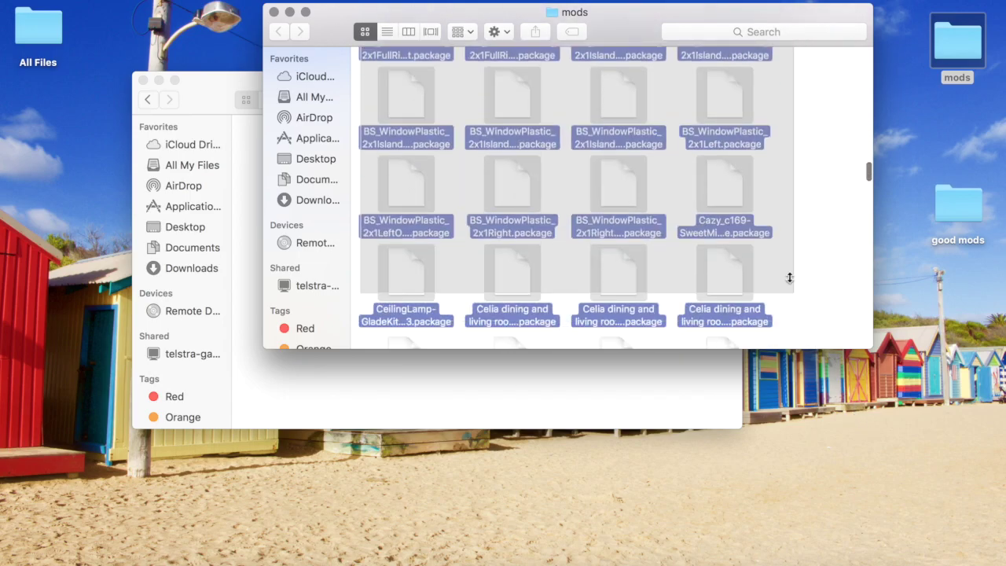
scroll(797, 247, "down", 10)
left_click_drag(777, 298, 780, 212)
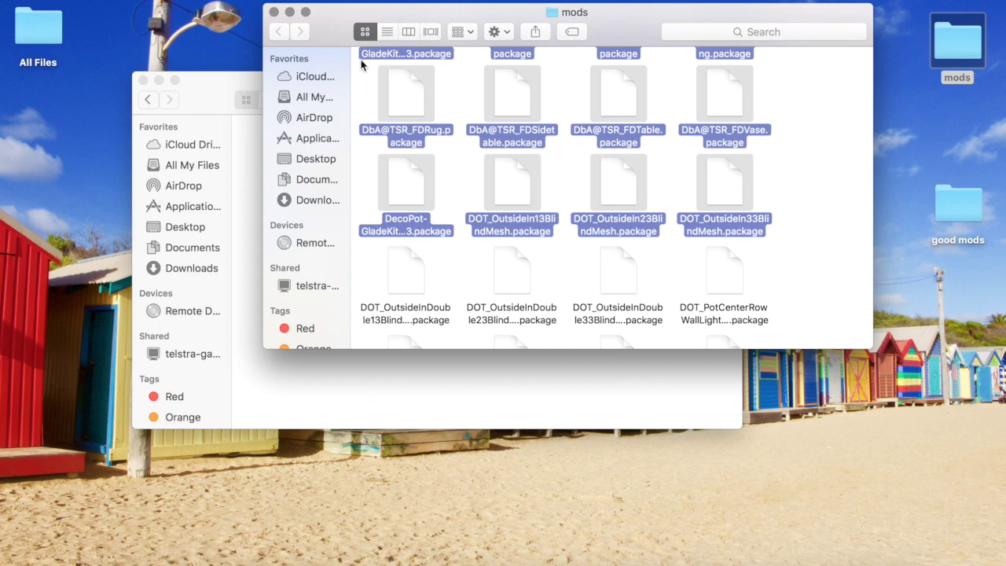
left_click_drag(336, 35, 608, 30)
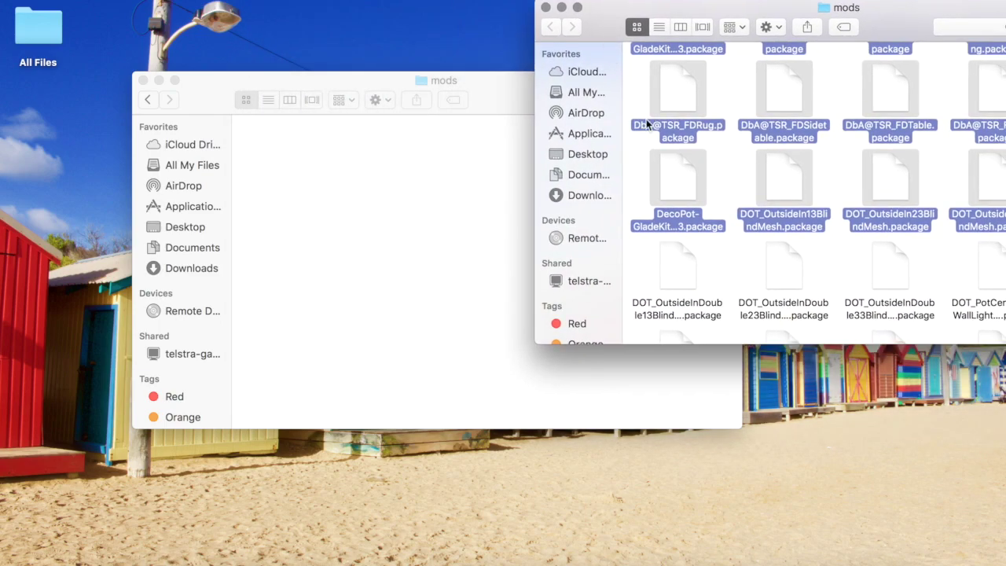
left_click_drag(646, 124, 356, 199)
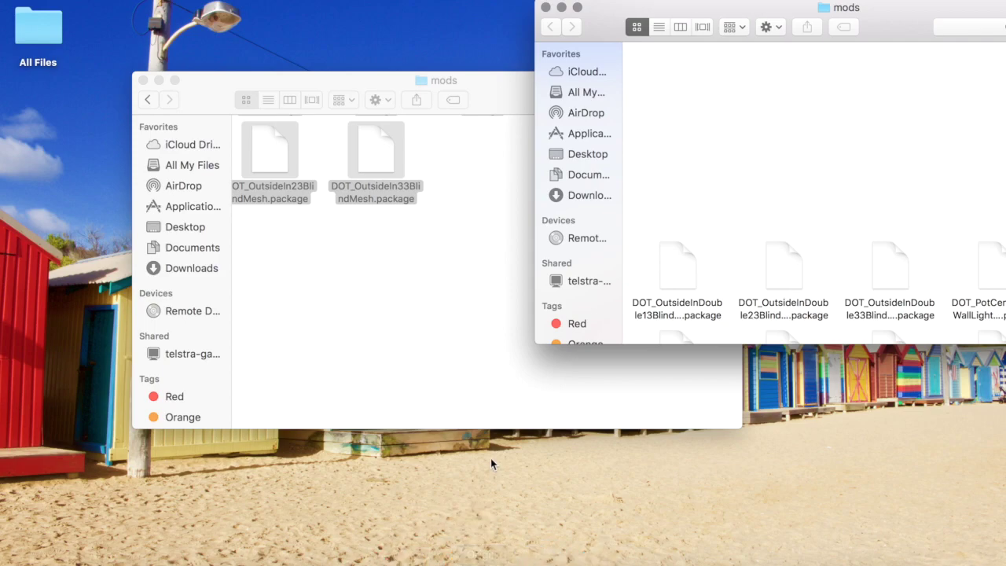
left_click(444, 283)
Review both mods windows, then move desktop mods' remaining DOT_UnderCabinet and Eloisa files out.
scroll(444, 282, "up", 10)
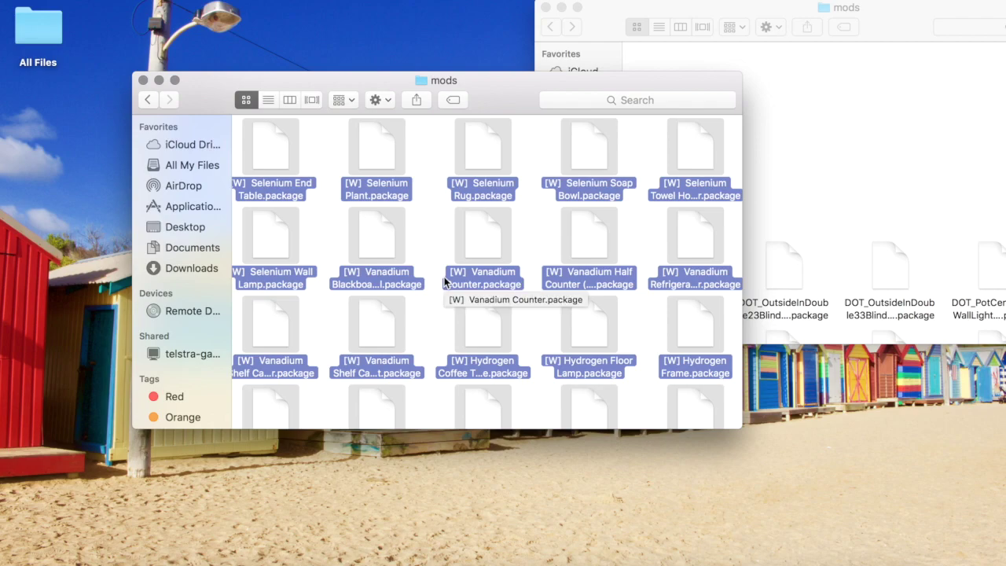
scroll(444, 276, "down", 15)
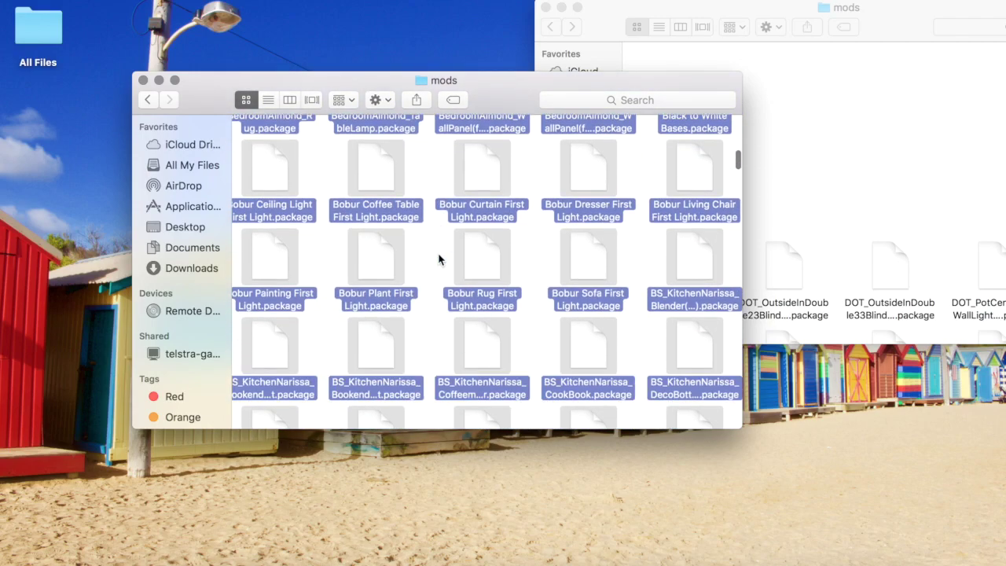
scroll(438, 259, "down", 10)
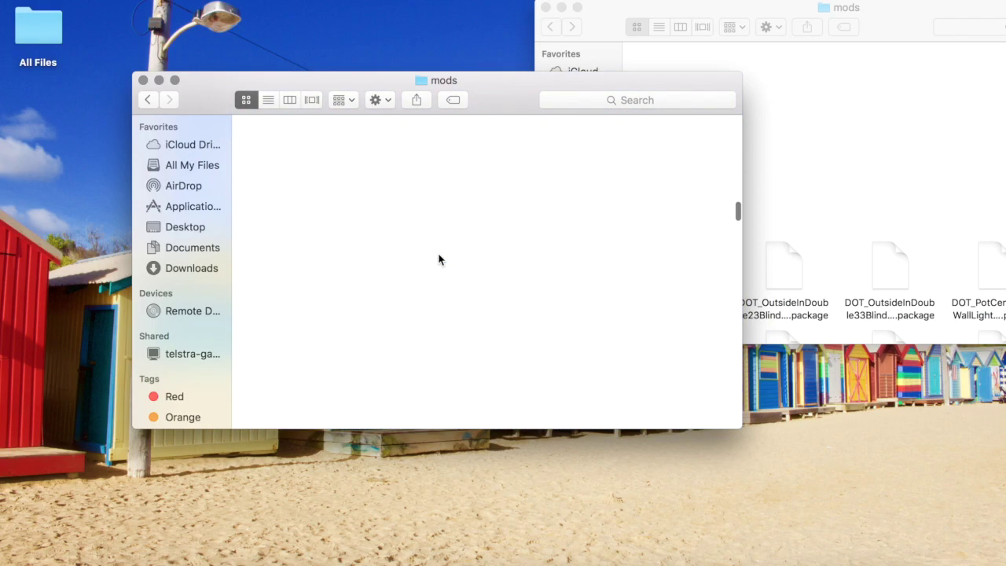
left_click(953, 112)
scroll(952, 114, "down", 10)
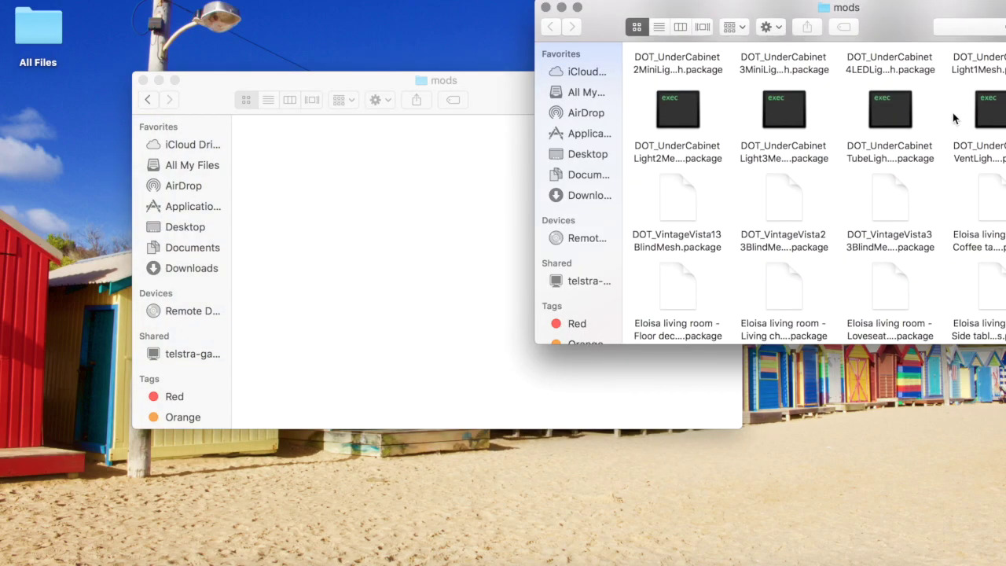
scroll(952, 113, "up", 10)
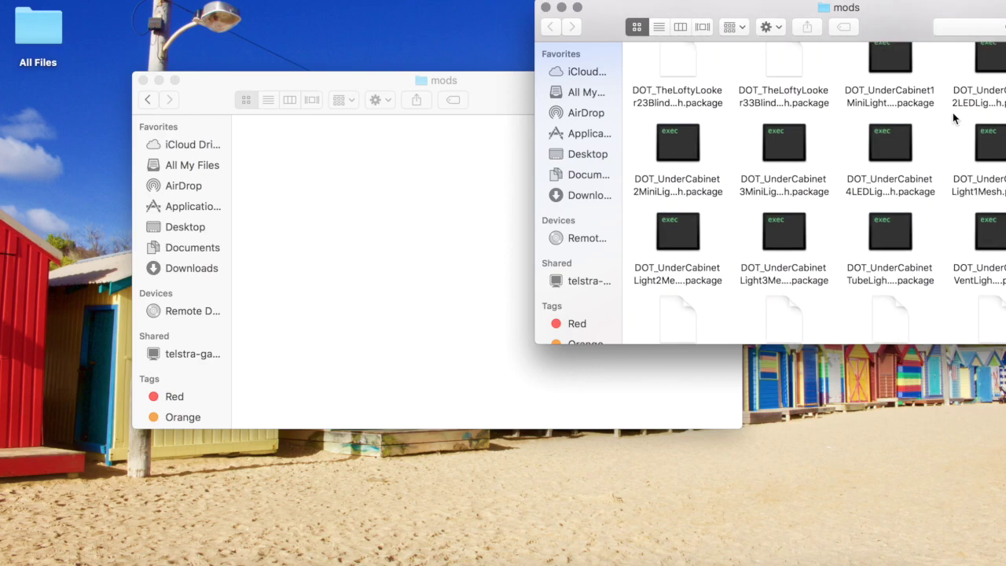
left_click(422, 339)
key("super+v")
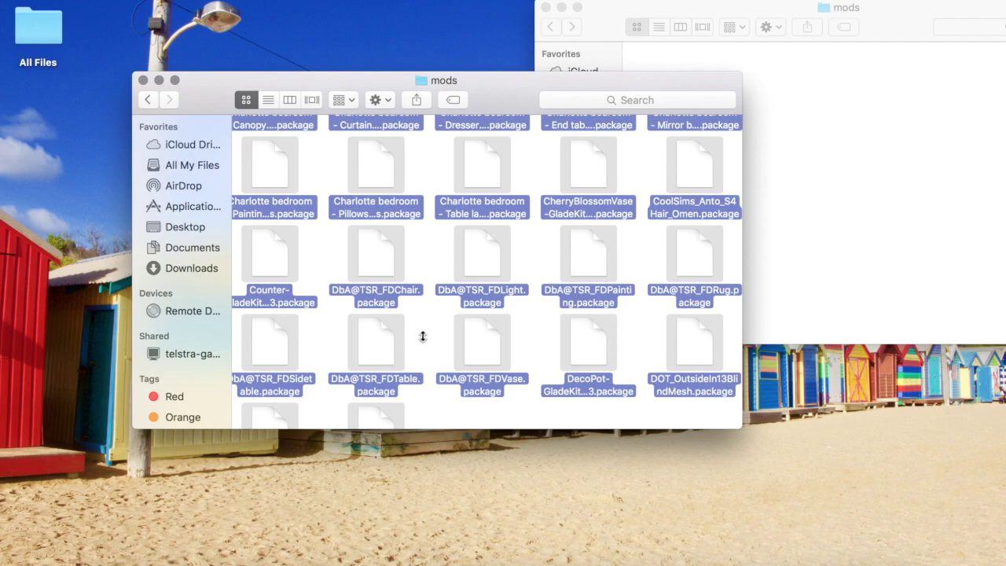
scroll(423, 336, "up", 15)
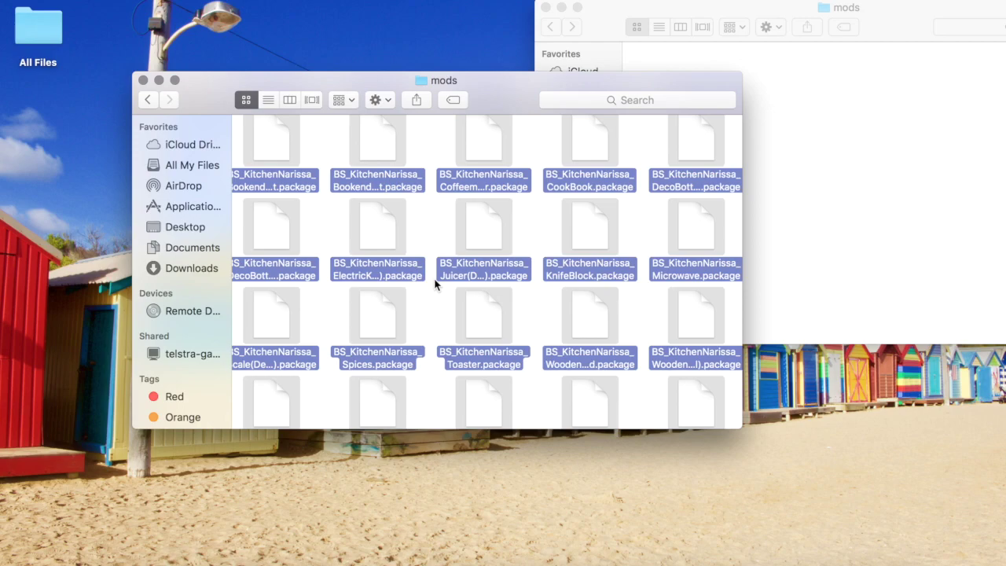
scroll(435, 285, "down", 15)
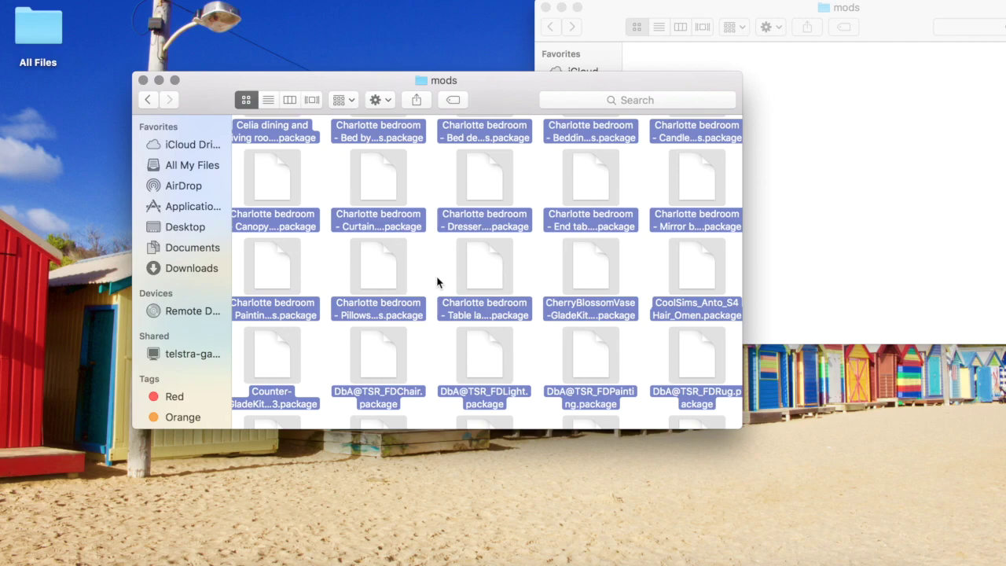
scroll(411, 283, "down", 10)
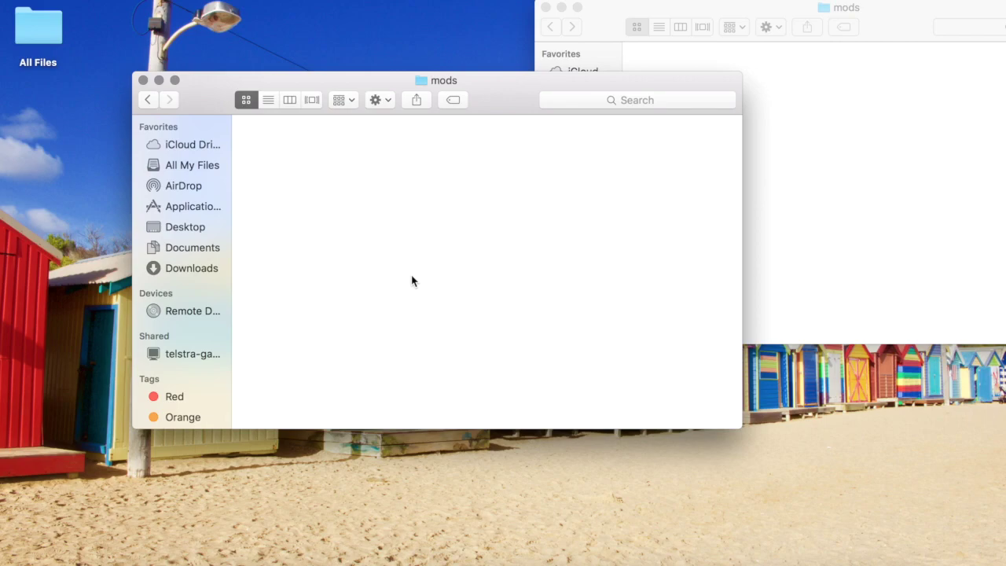
scroll(412, 280, "up", 5)
scroll(411, 295, "up", 5)
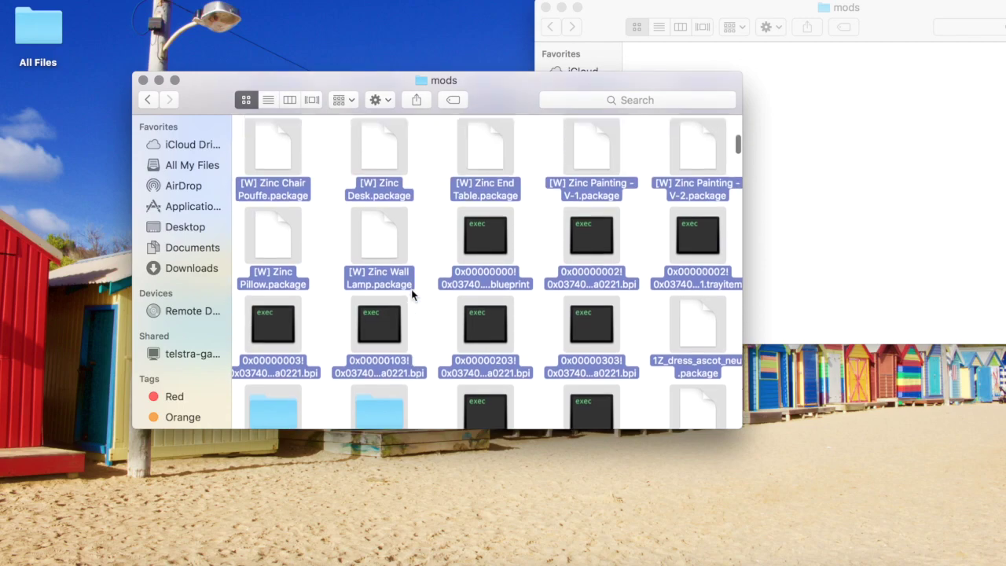
left_click(412, 295)
scroll(428, 291, "up", 5)
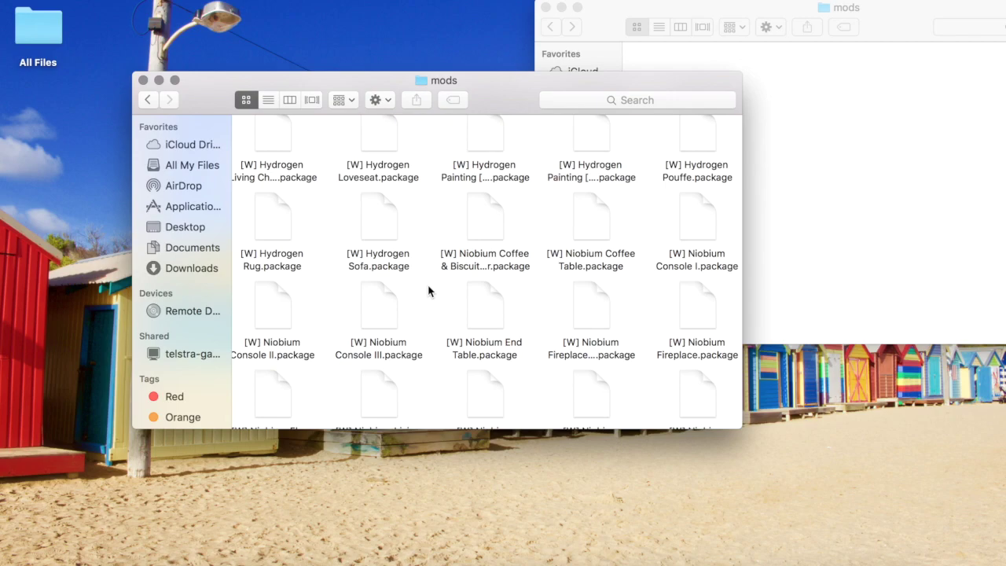
left_click_drag(605, 14, 637, 474)
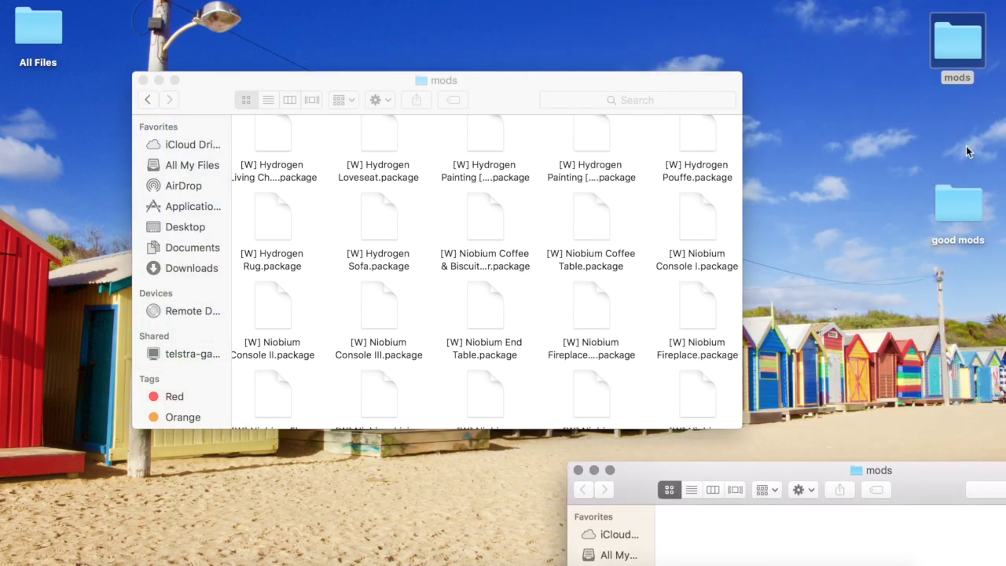
Open good mods, select all 524 files and drag them into the inner mods window.
double_click(957, 194)
key("super+a")
scroll(352, 197, "down", 15)
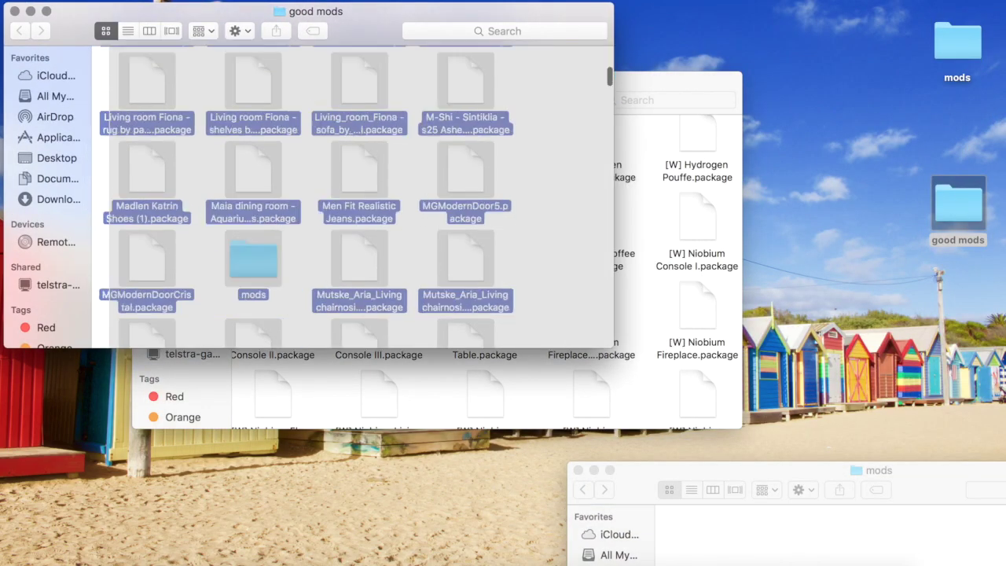
scroll(443, 196, "down", 10)
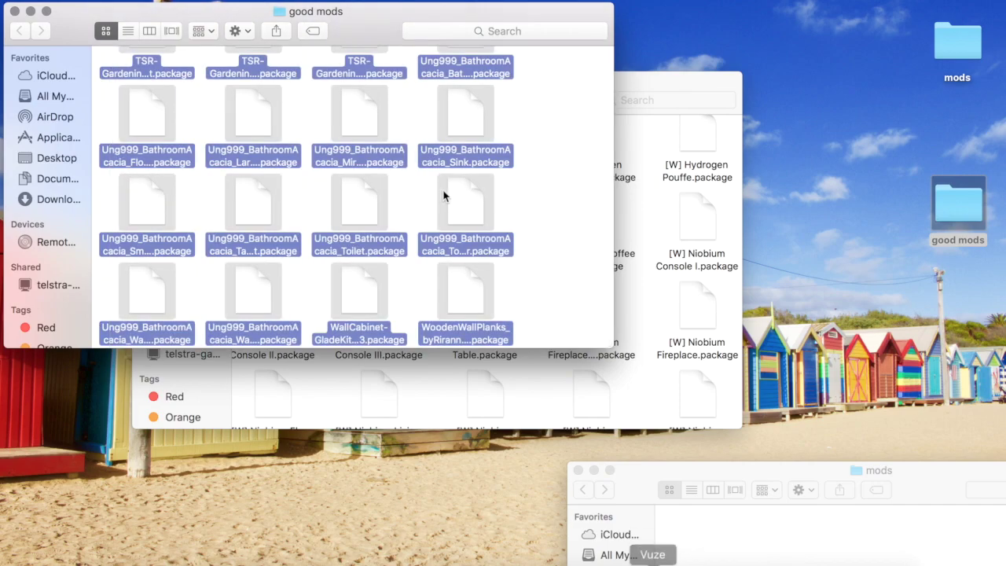
left_click_drag(467, 258, 648, 263)
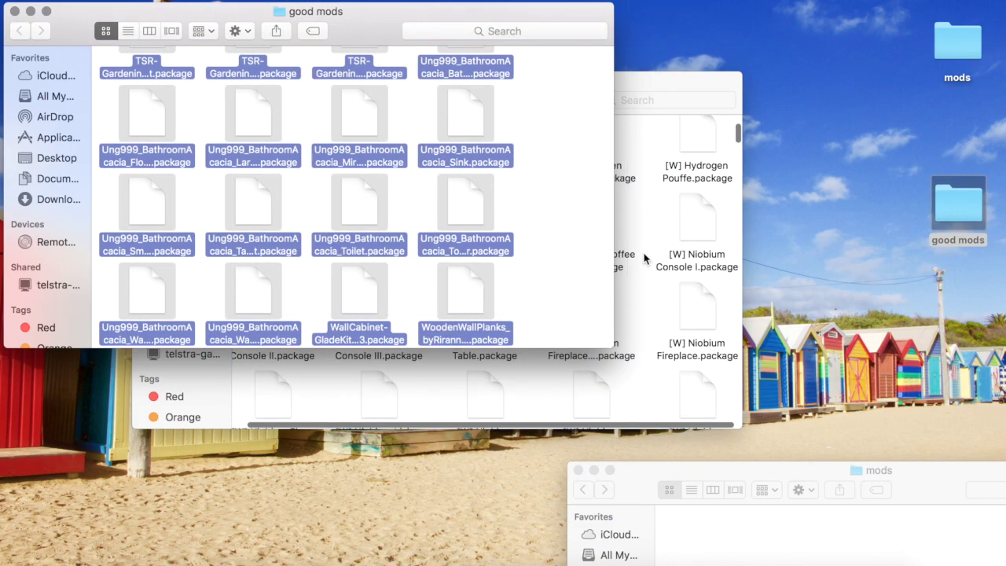
left_click(655, 89)
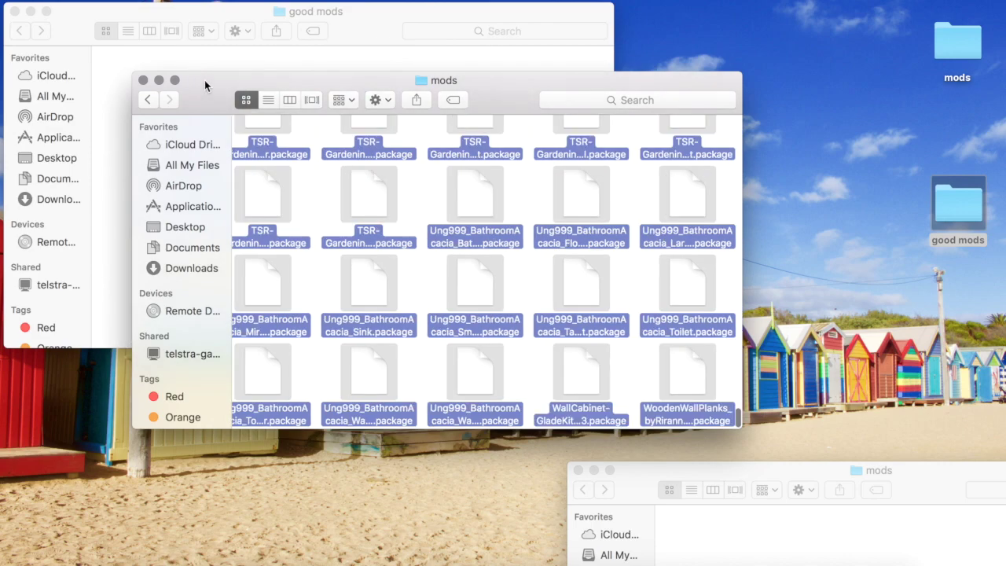
left_click_drag(204, 80, 241, 115)
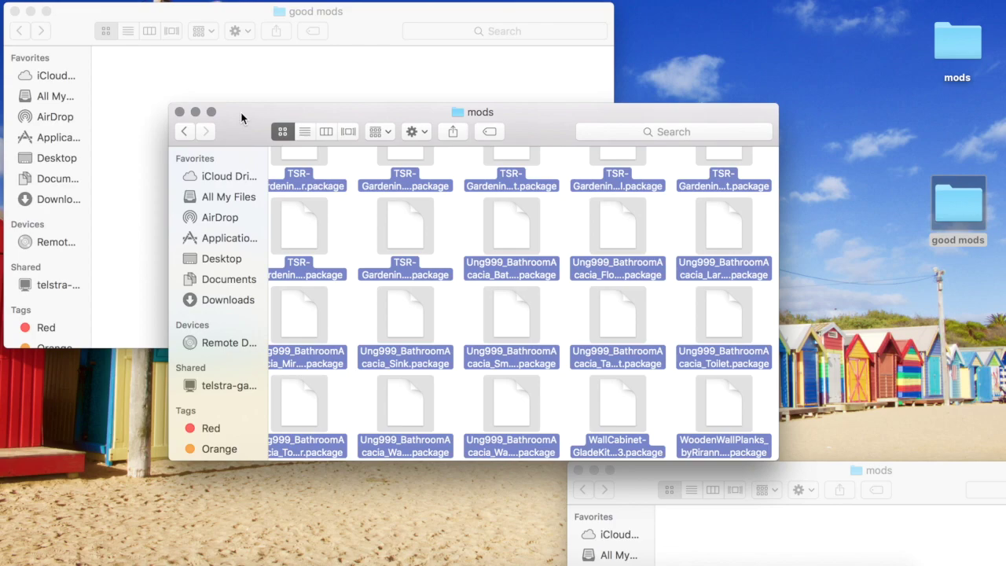